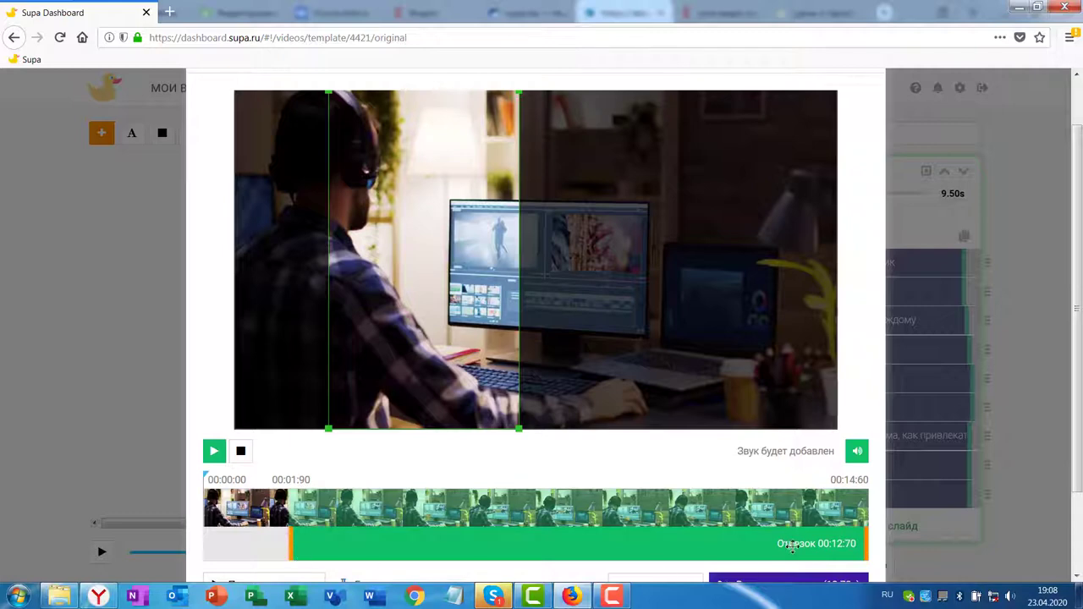
Step: Trim the background clip to the segment from 00:03:80 to 00:13:00 and cut it out for the slide
{"action": "left_click_drag", "start_coordinate": [867, 548], "coordinate": [542, 551]}
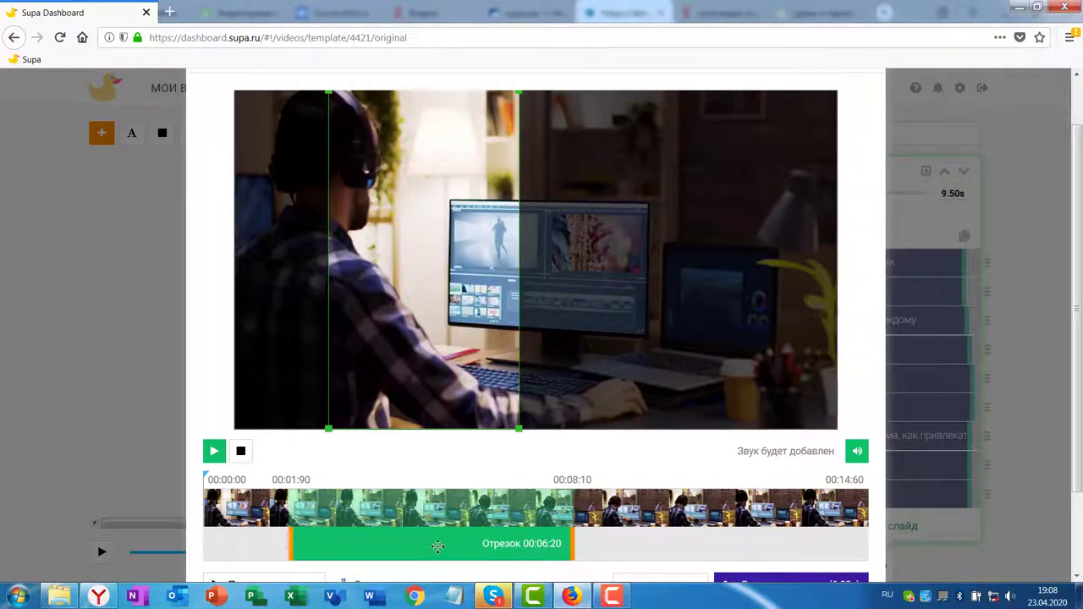
{"action": "left_click_drag", "start_coordinate": [434, 548], "coordinate": [514, 554]}
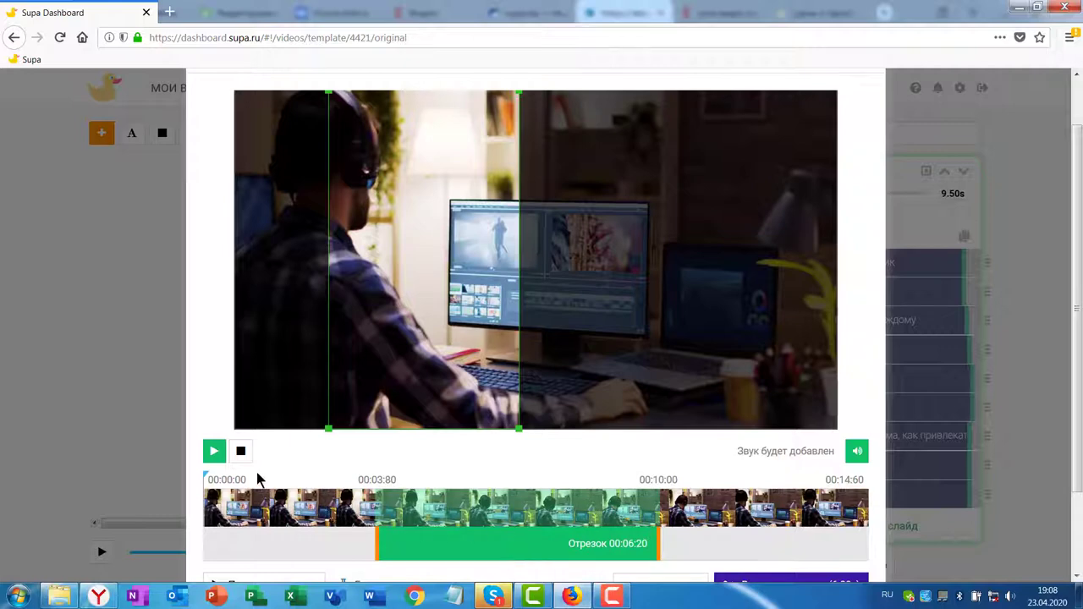
{"action": "left_click", "coordinate": [222, 455]}
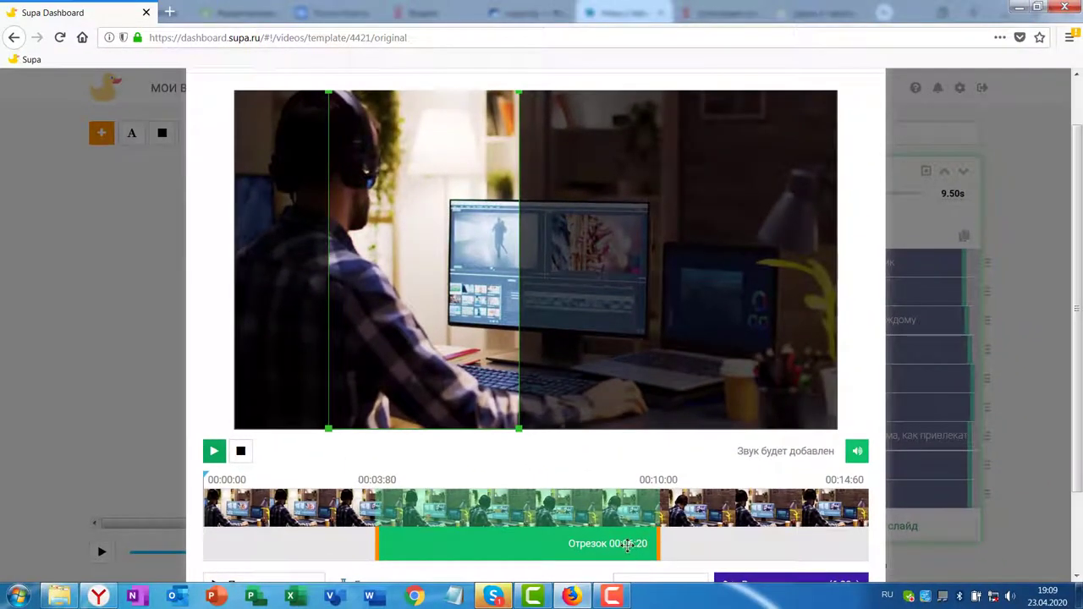
{"action": "left_click_drag", "start_coordinate": [659, 546], "coordinate": [796, 566]}
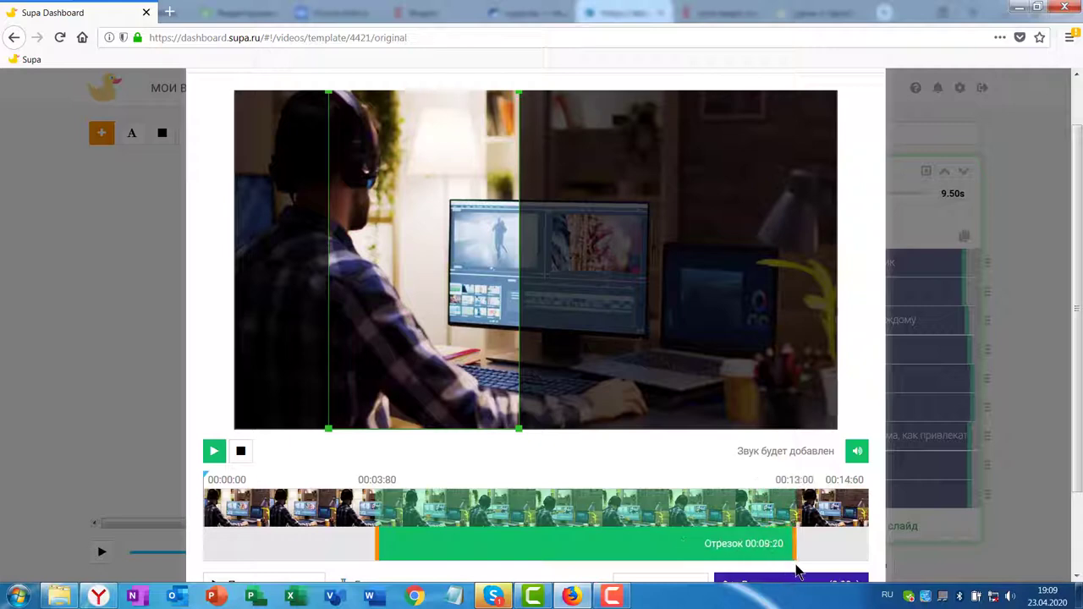
{"action": "scroll", "coordinate": [868, 508], "scroll_direction": "down", "scroll_amount": 2}
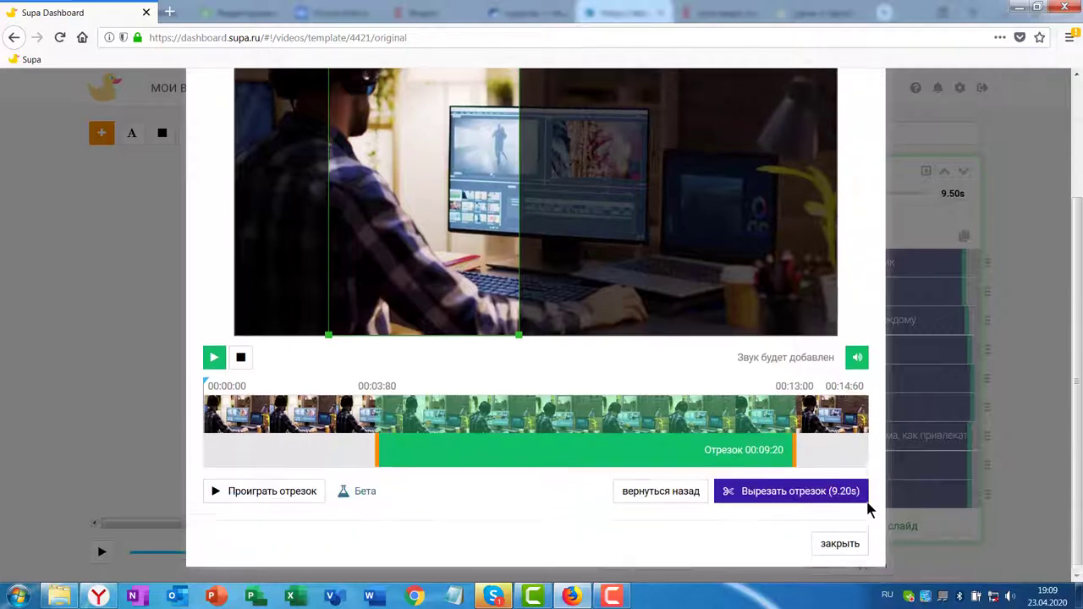
{"action": "left_click", "coordinate": [775, 489]}
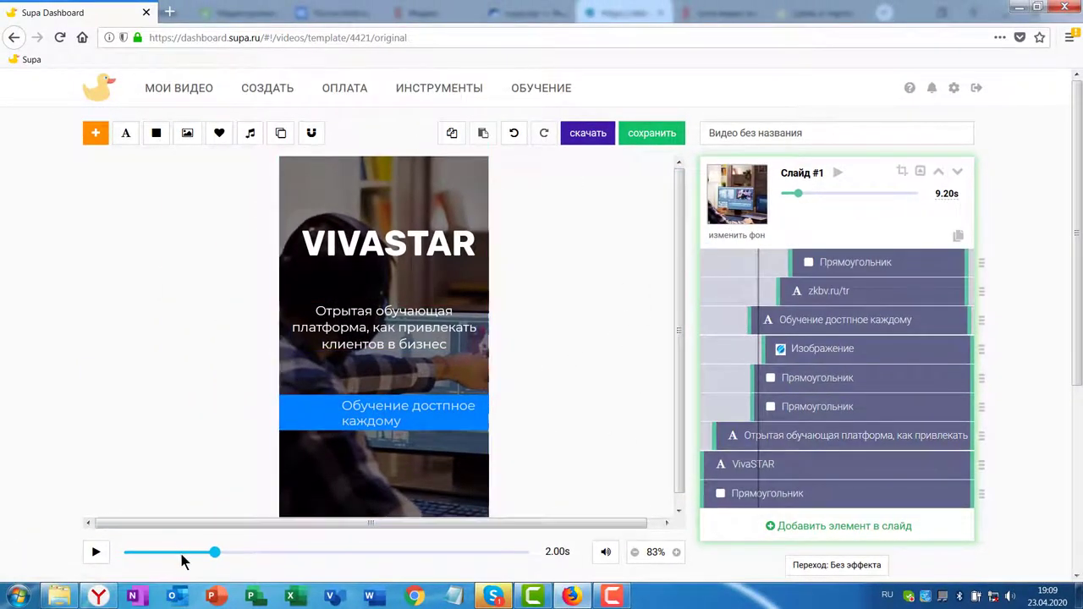
Step: Play the slide from the beginning to check the new background with the text animations
{"action": "left_click_drag", "start_coordinate": [214, 552], "coordinate": [116, 555]}
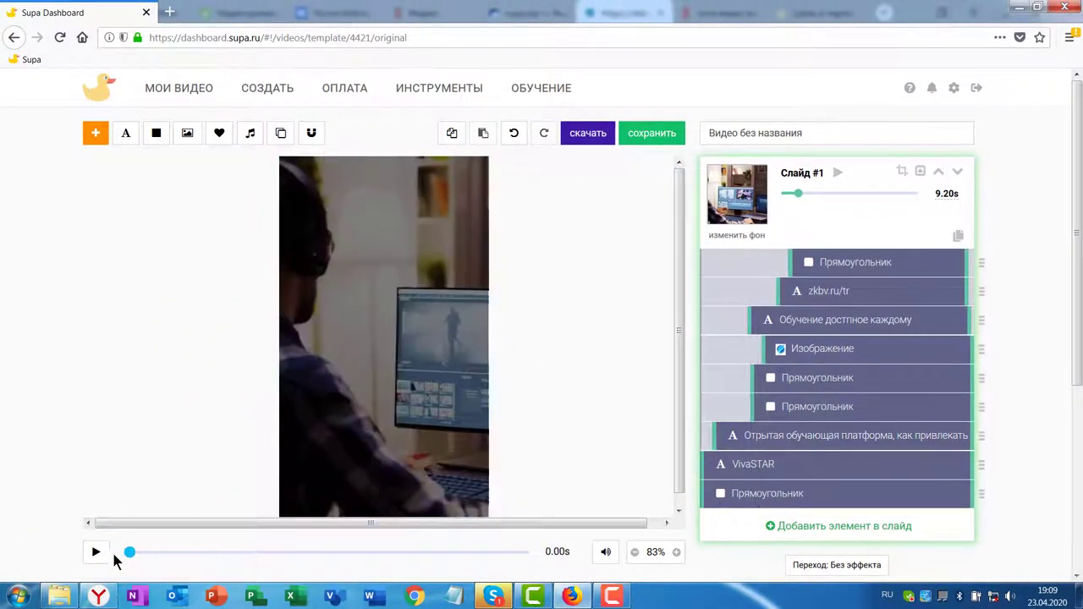
{"action": "left_click", "coordinate": [96, 552]}
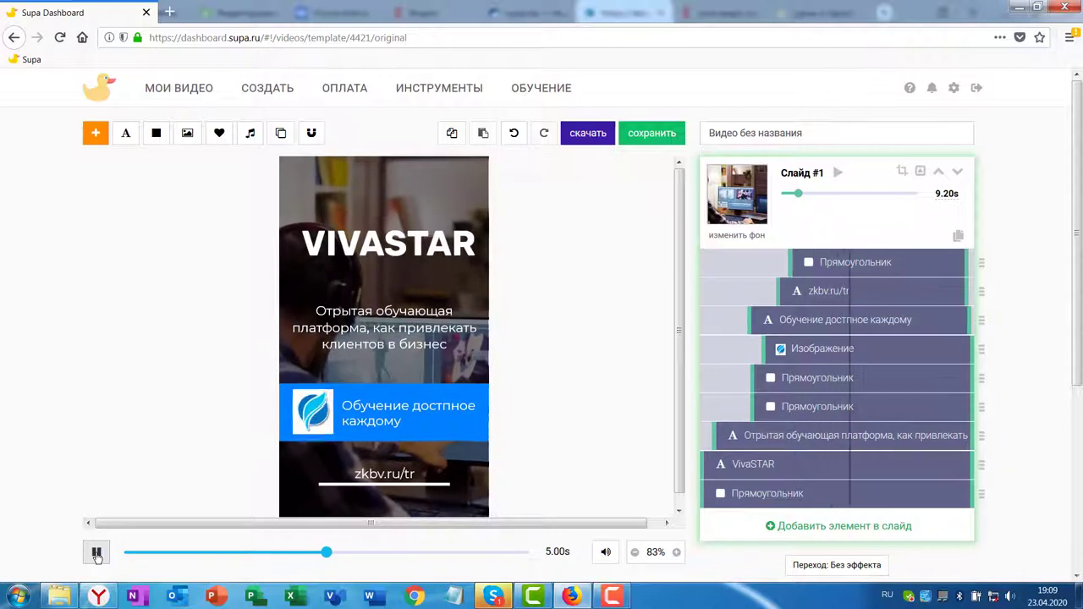
{"action": "left_click", "coordinate": [283, 552]}
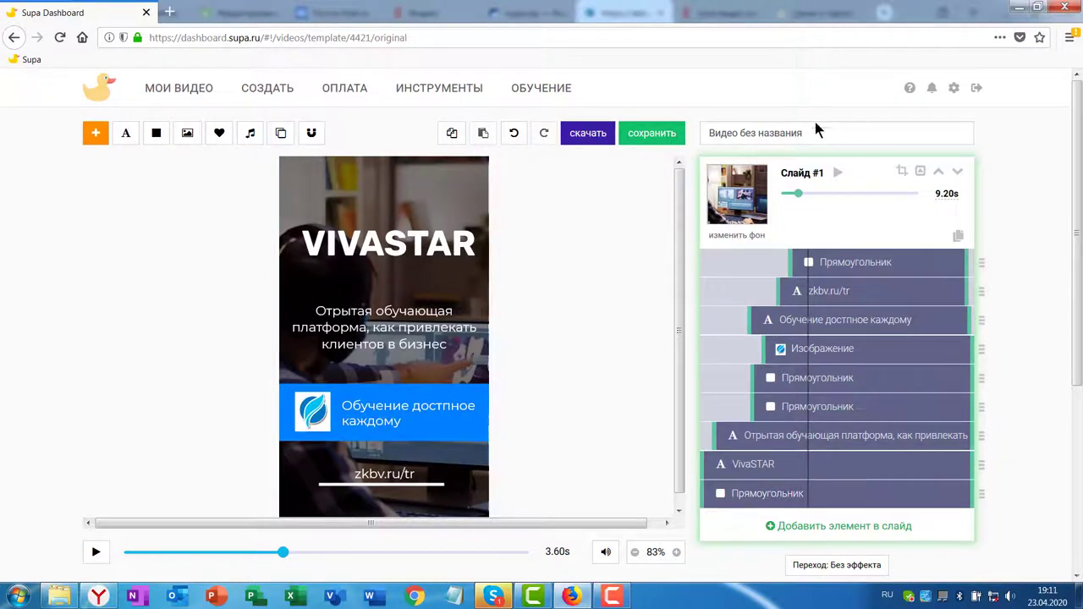
Step: Rename the untitled video to "Обучающая платформа" and save the project
{"action": "left_click_drag", "start_coordinate": [809, 128], "coordinate": [619, 128]}
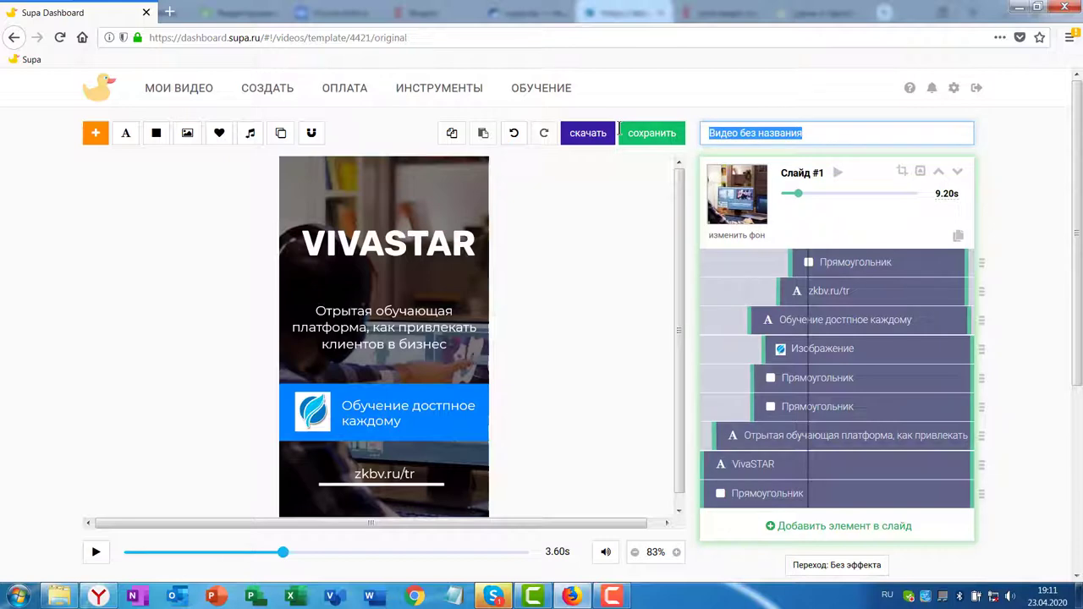
{"action": "key", "text": "BackSpace"}
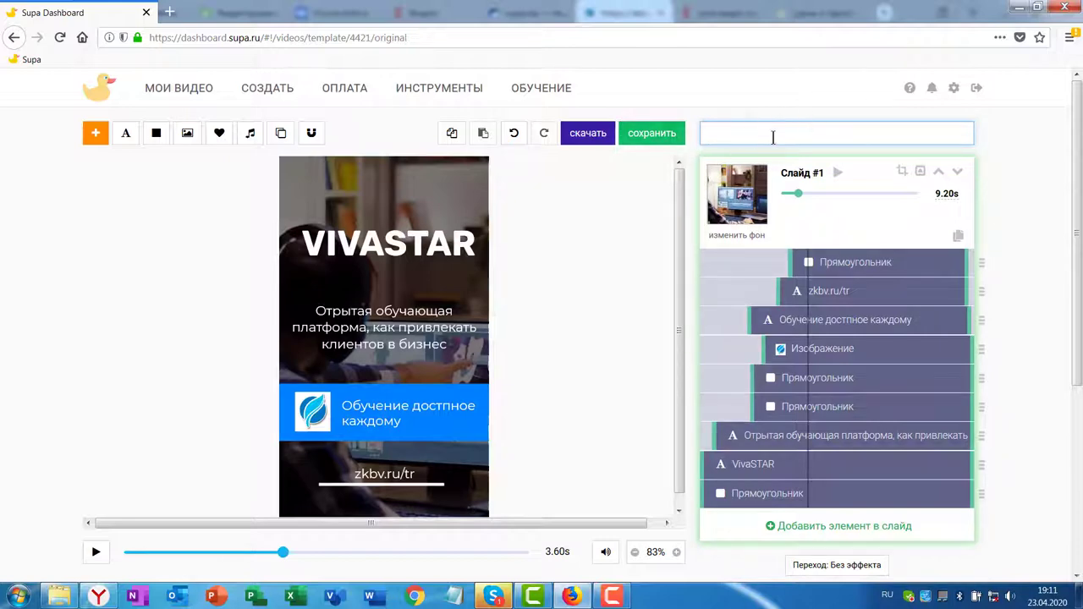
{"action": "type", "text": "Обучающая платформа"}
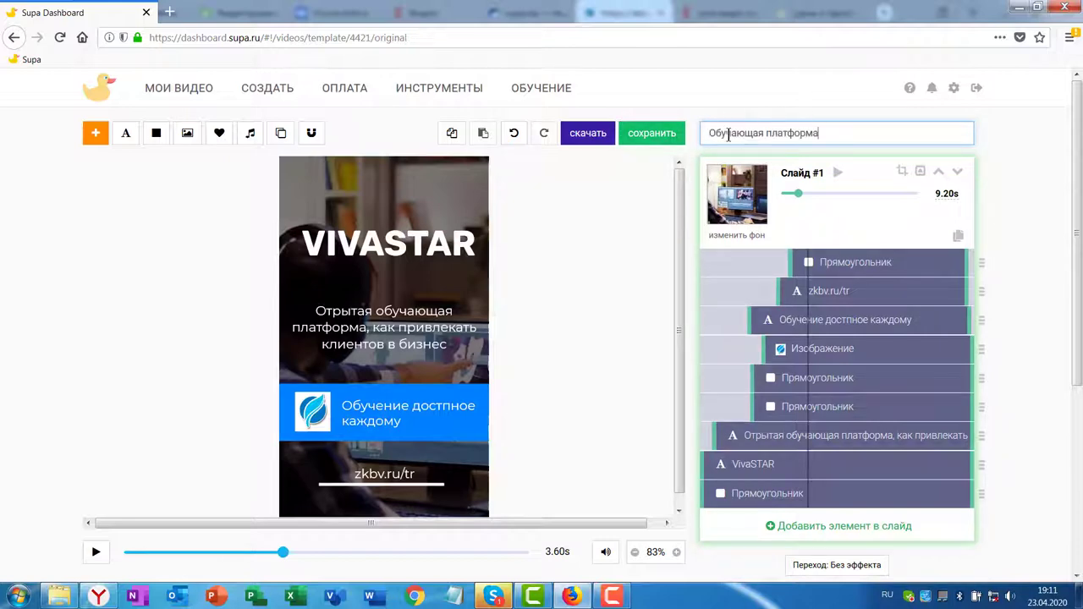
{"action": "left_click", "coordinate": [652, 136]}
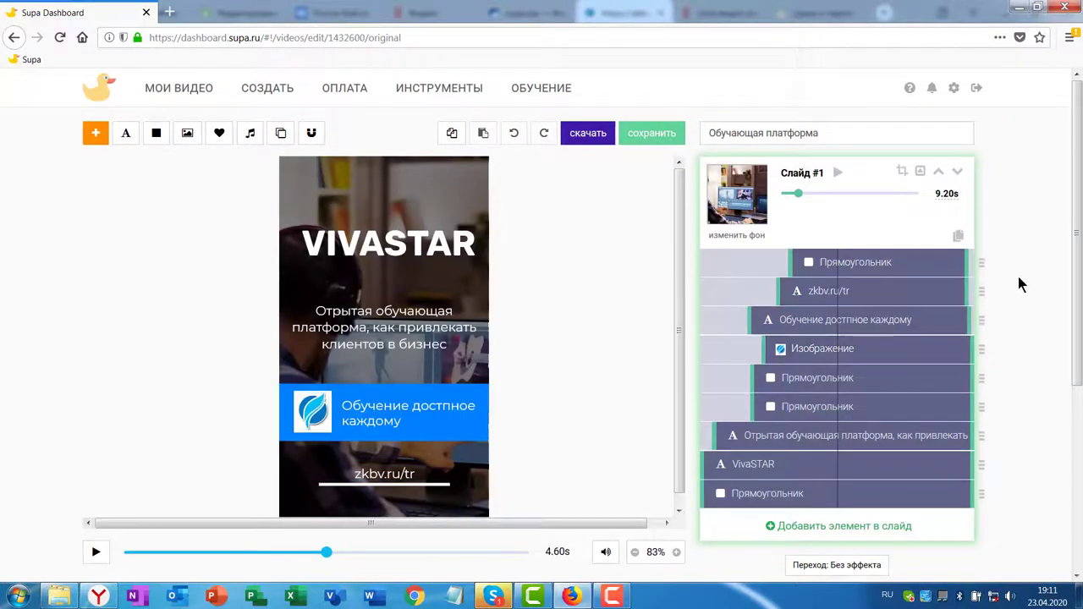
Step: Play back the saved video and look through the slide's element list
{"action": "scroll", "coordinate": [1050, 288], "scroll_direction": "down", "scroll_amount": 3}
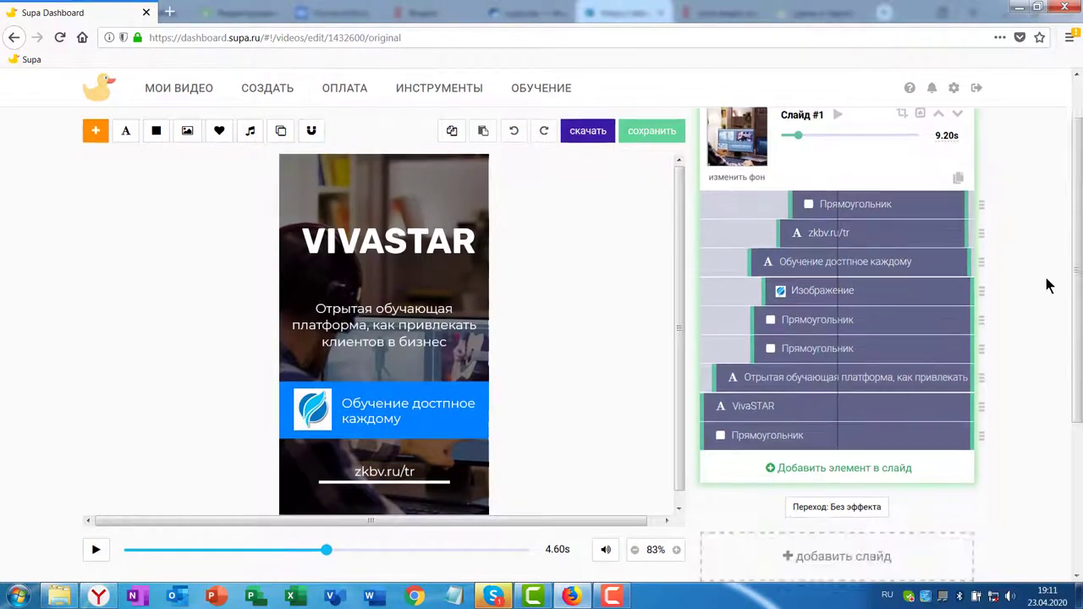
{"action": "left_click", "coordinate": [133, 550]}
{"action": "left_click", "coordinate": [96, 551]}
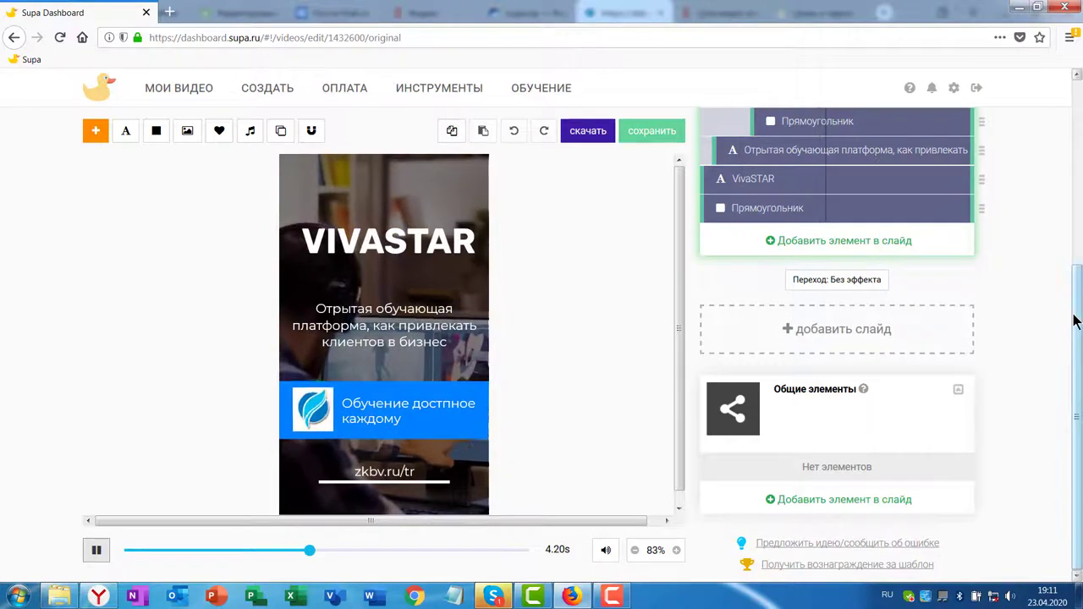
{"action": "scroll", "coordinate": [1001, 324], "scroll_direction": "up", "scroll_amount": 2}
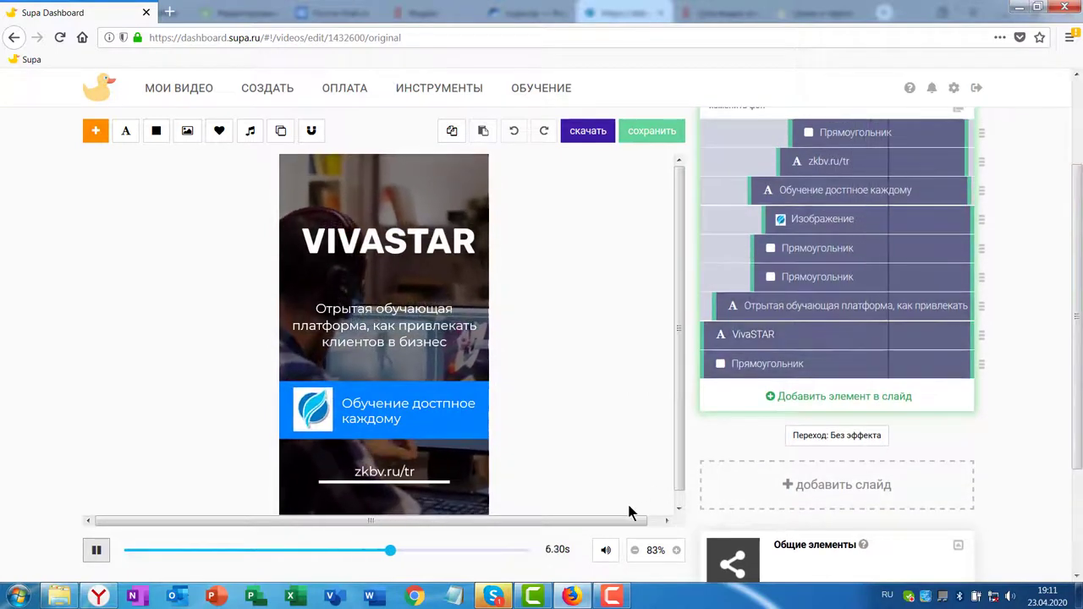
{"action": "left_click", "coordinate": [95, 550]}
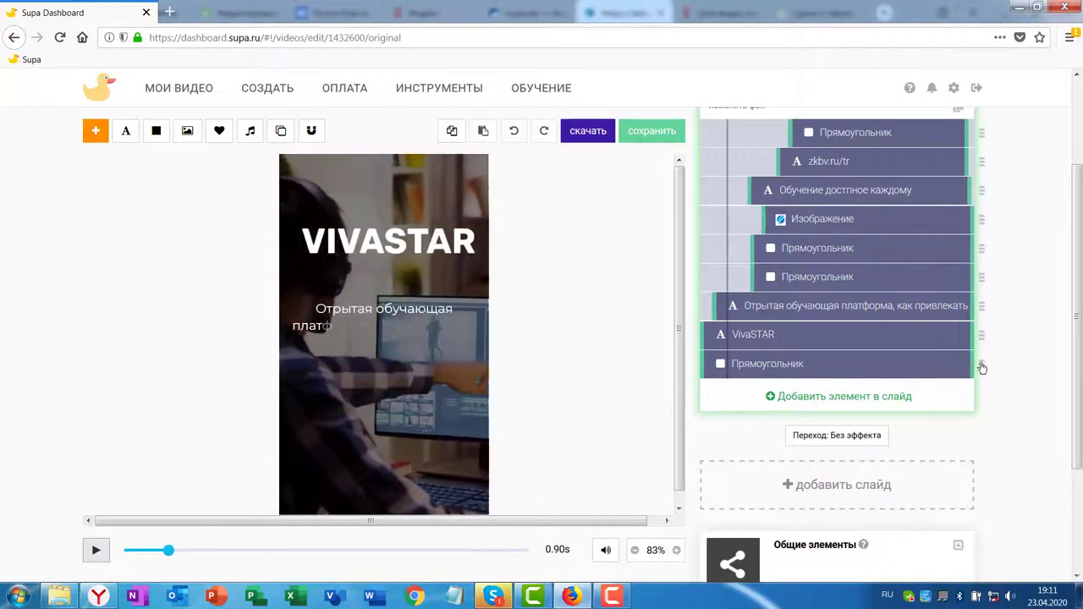
{"action": "scroll", "coordinate": [1059, 351], "scroll_direction": "up", "scroll_amount": 3}
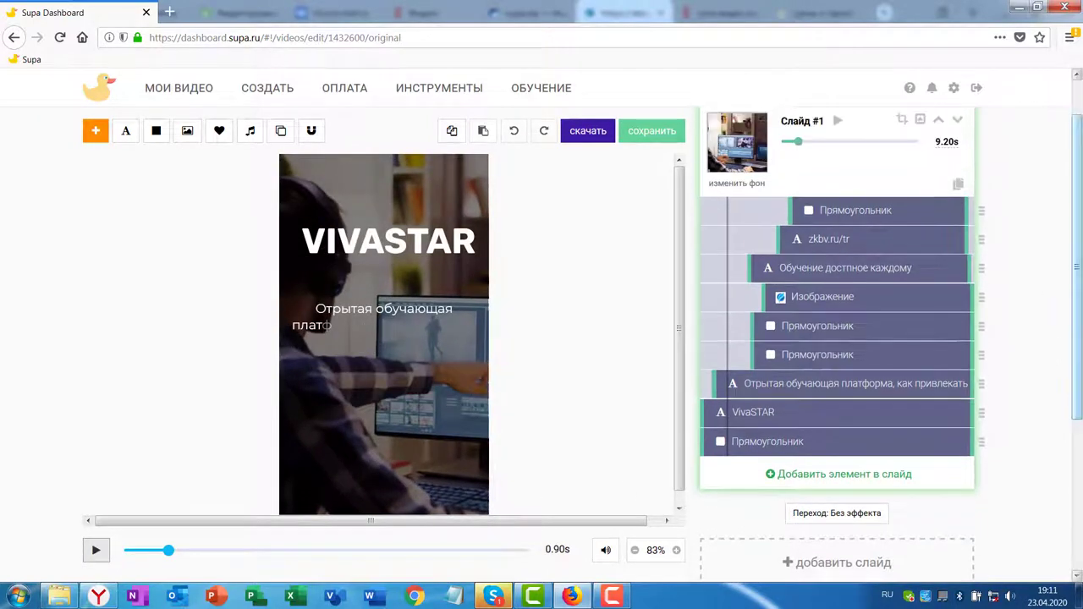
{"action": "scroll", "coordinate": [781, 218], "scroll_direction": "down", "scroll_amount": 3}
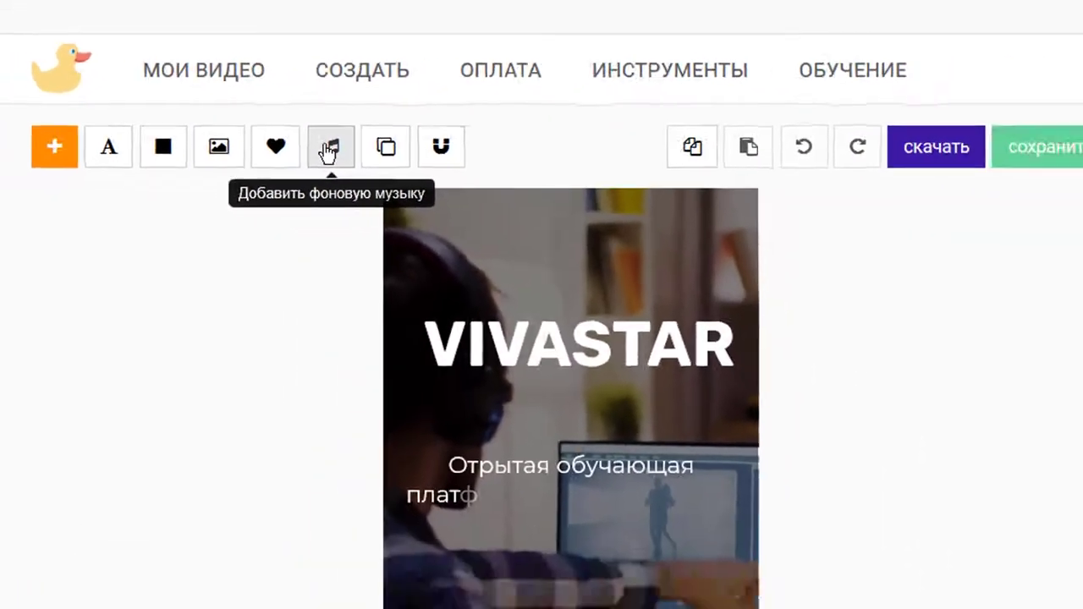
Step: Listen to "Ghost City" in the music library and add "On My Roof" as the video's background music
{"action": "left_click", "coordinate": [378, 161]}
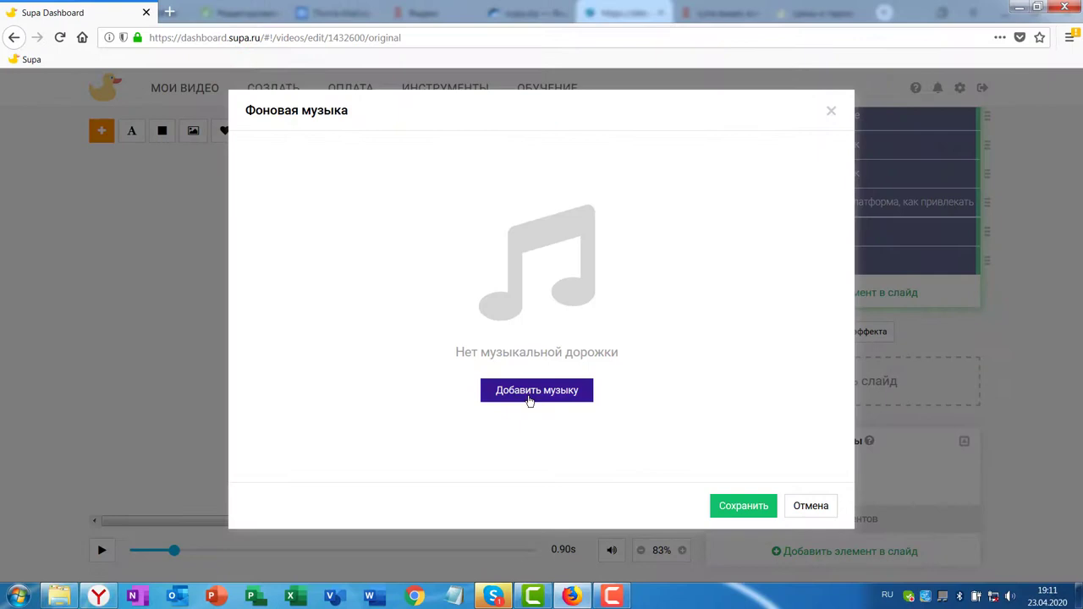
{"action": "left_click", "coordinate": [529, 397]}
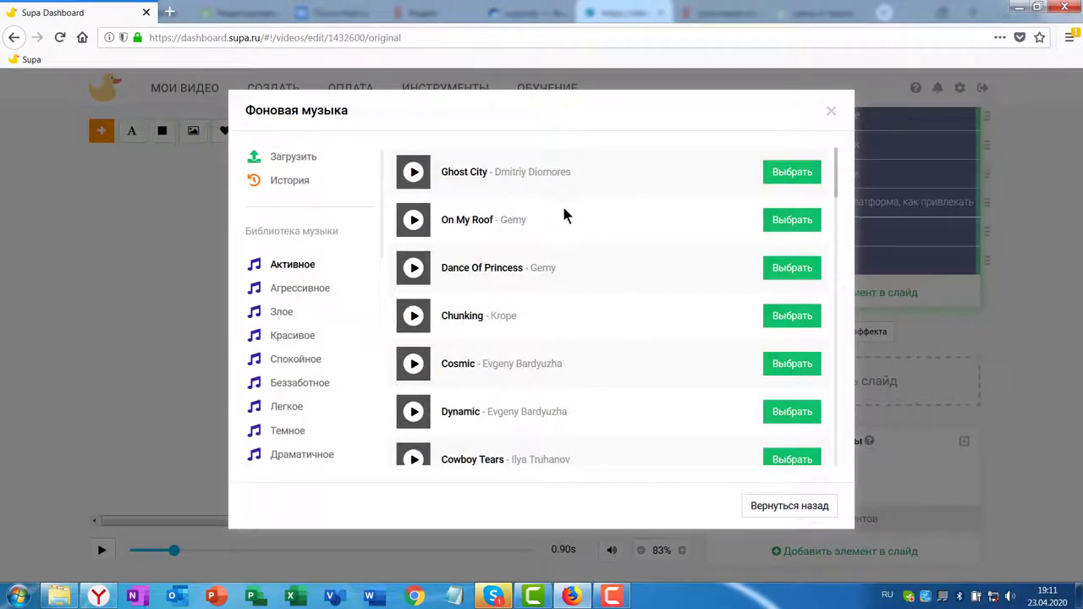
{"action": "left_click", "coordinate": [415, 174]}
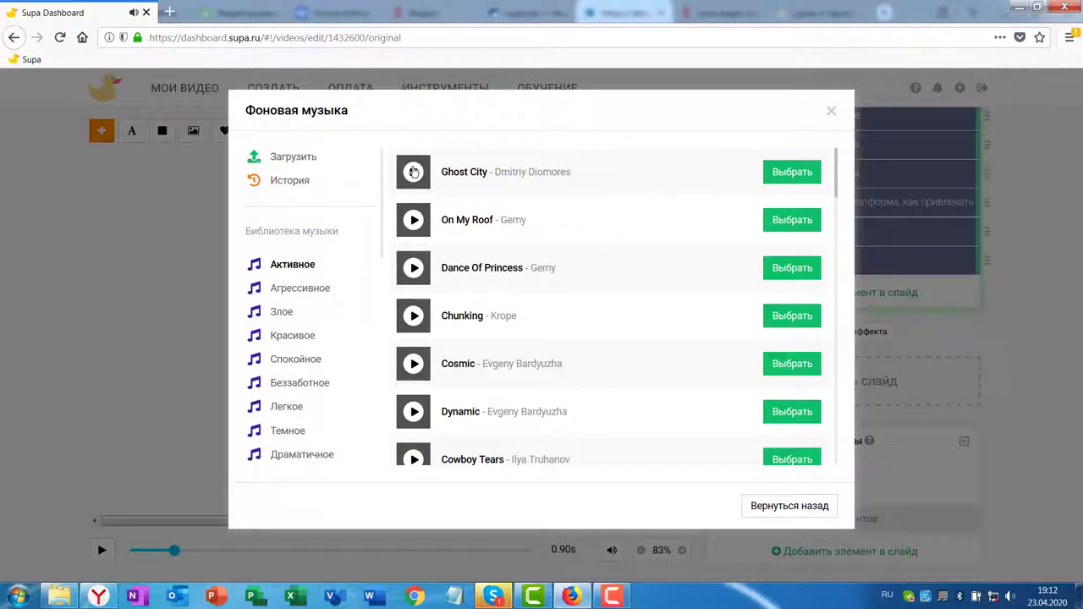
{"action": "left_click", "coordinate": [414, 172]}
{"action": "left_click", "coordinate": [794, 181]}
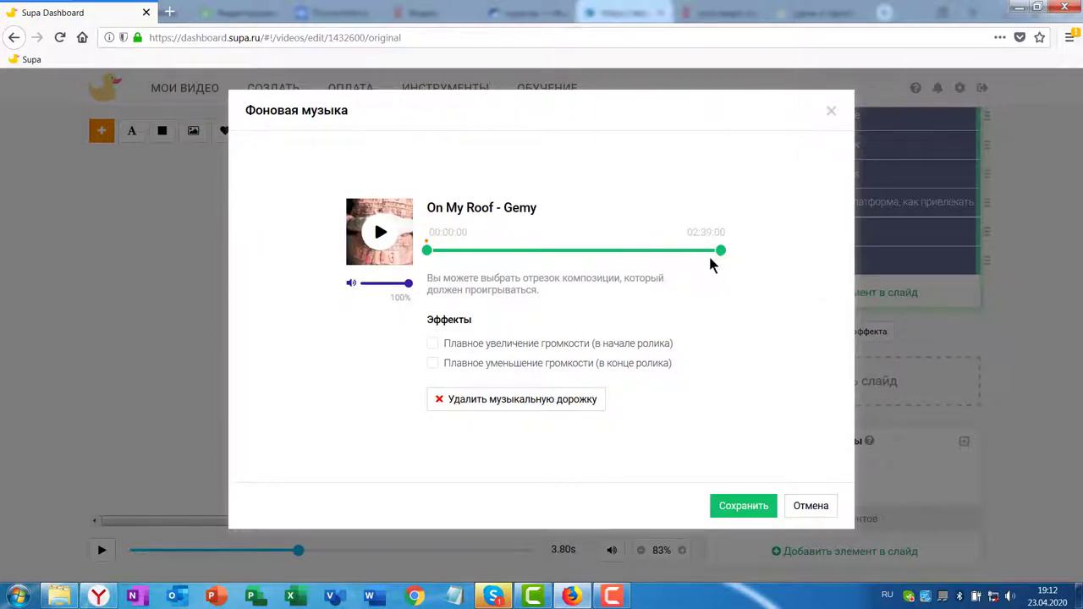
Step: Limit the music to 00:12:10–01:04:50, set its volume to 46%, enable fade-in and fade-out, and save the music settings
{"action": "left_click_drag", "start_coordinate": [721, 251], "coordinate": [541, 252]}
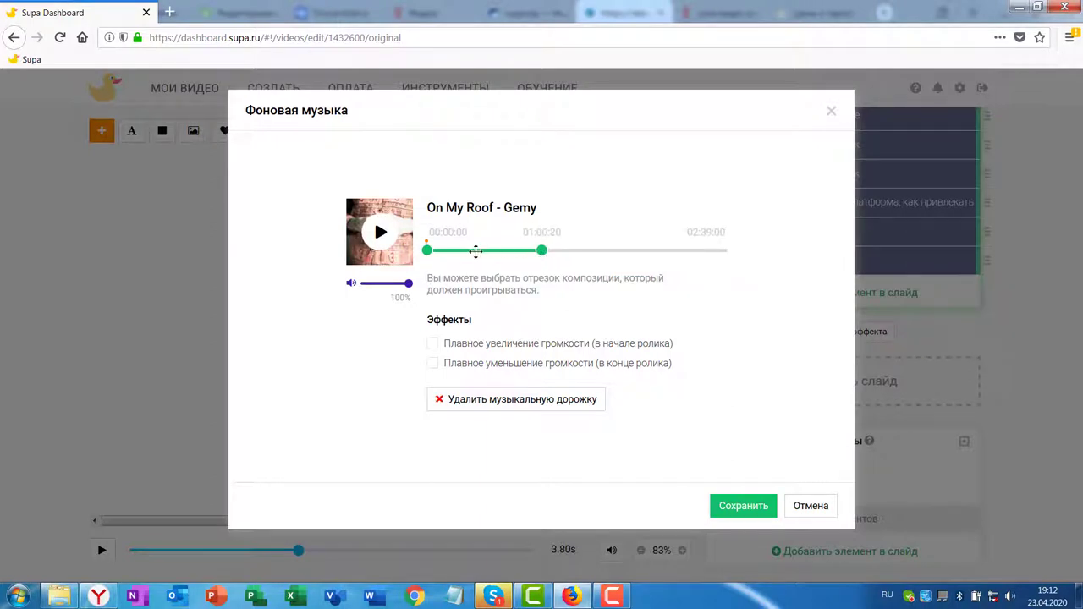
{"action": "mouse_move", "coordinate": [476, 251]}
{"action": "left_mouse_down"}
{"action": "mouse_move", "coordinate": [523, 252]}
{"action": "mouse_move", "coordinate": [497, 256]}
{"action": "left_mouse_up"}
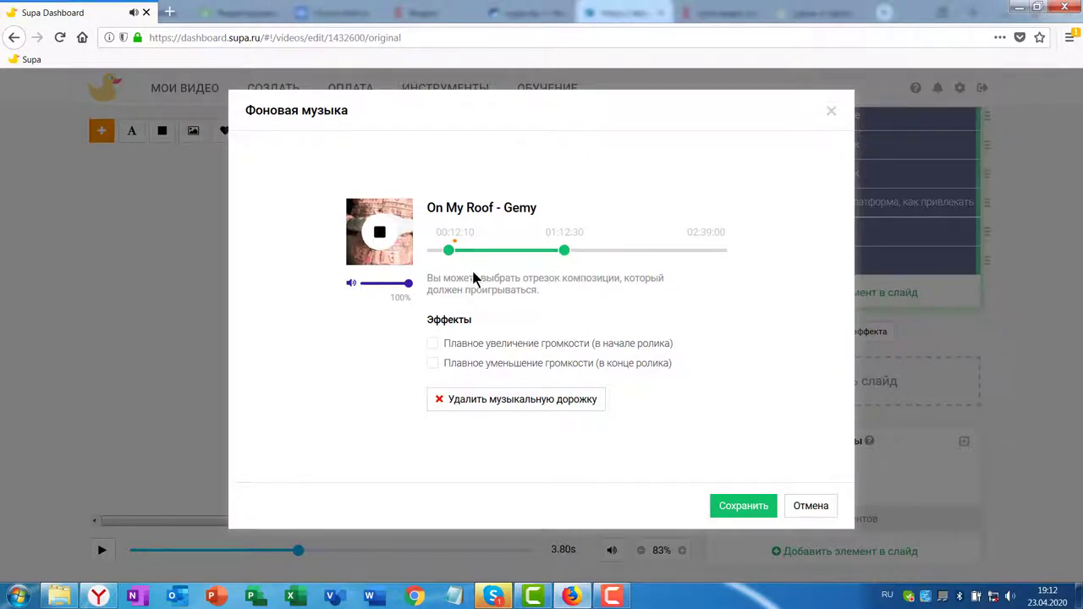
{"action": "left_click_drag", "start_coordinate": [410, 289], "coordinate": [386, 289]}
{"action": "left_click", "coordinate": [434, 365]}
{"action": "left_click_drag", "start_coordinate": [564, 252], "coordinate": [550, 252]}
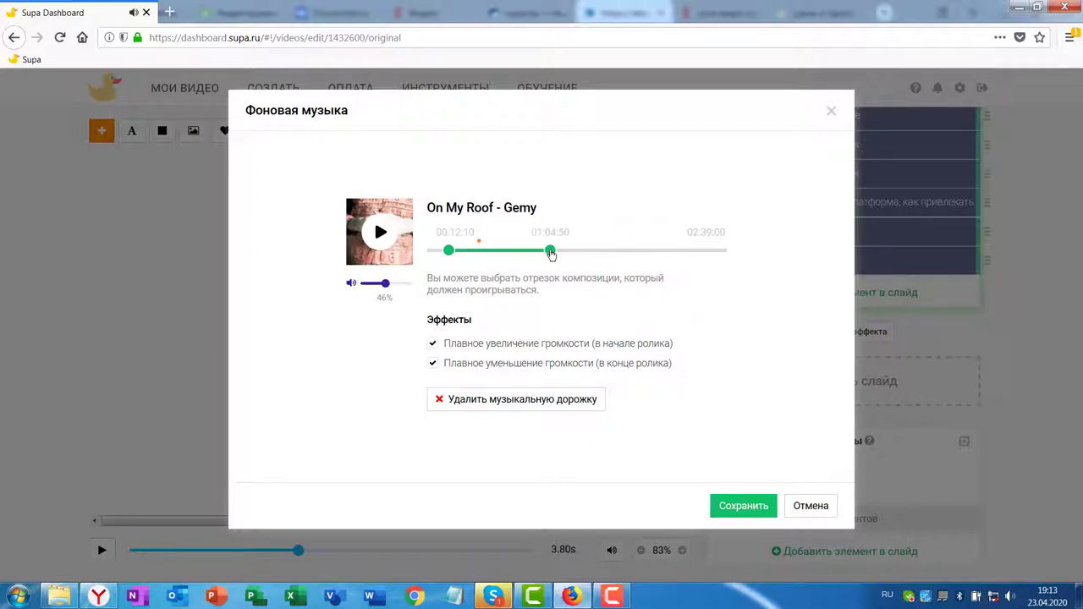
{"action": "left_click", "coordinate": [736, 507]}
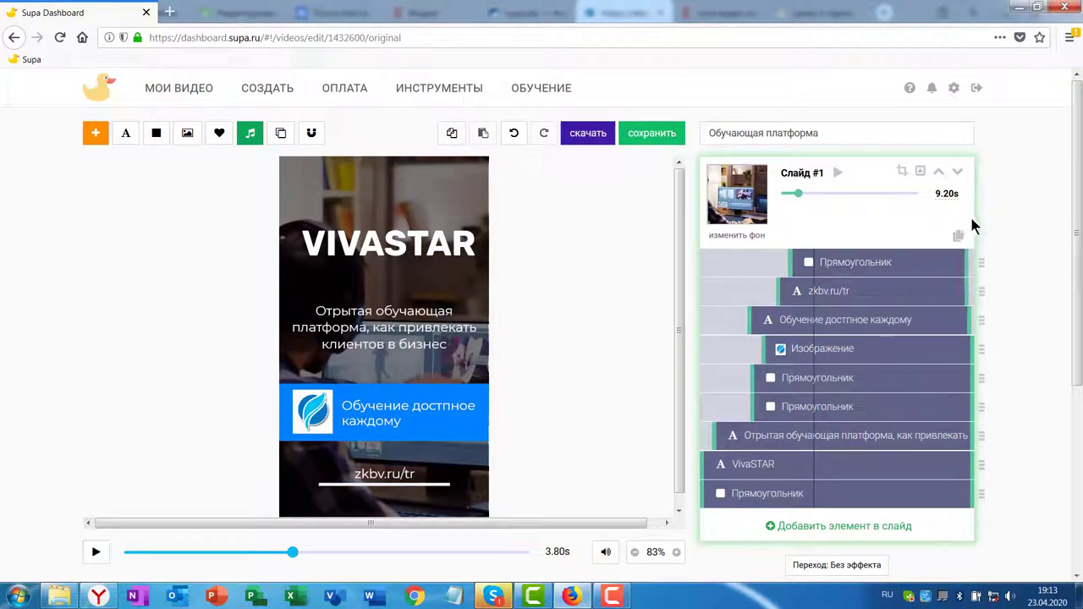
Step: Play the video with its background music to check the result
{"action": "key", "text": "space"}
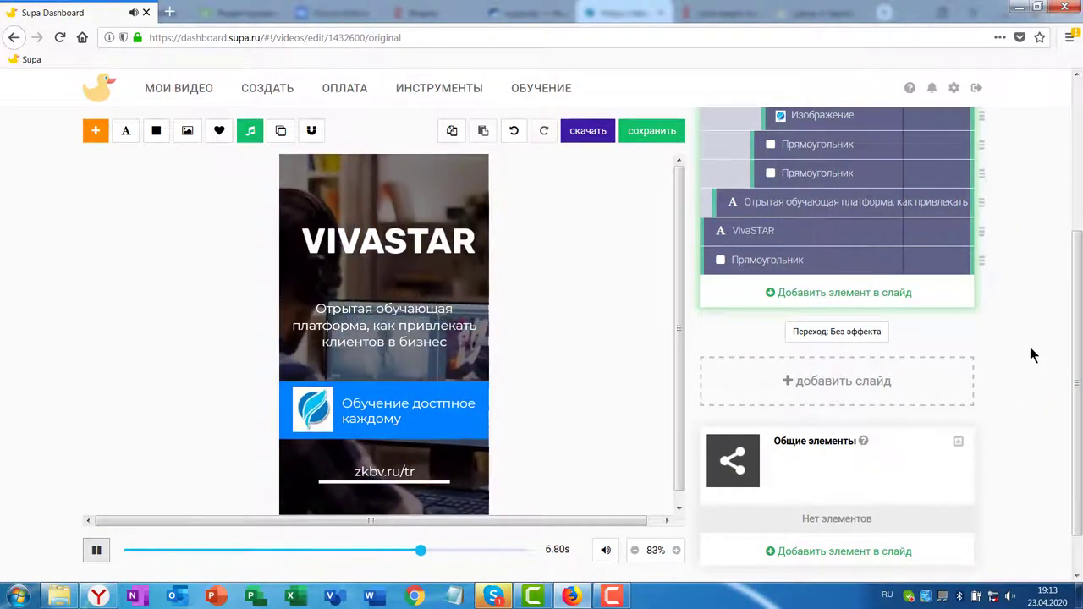
{"action": "left_click", "coordinate": [94, 551]}
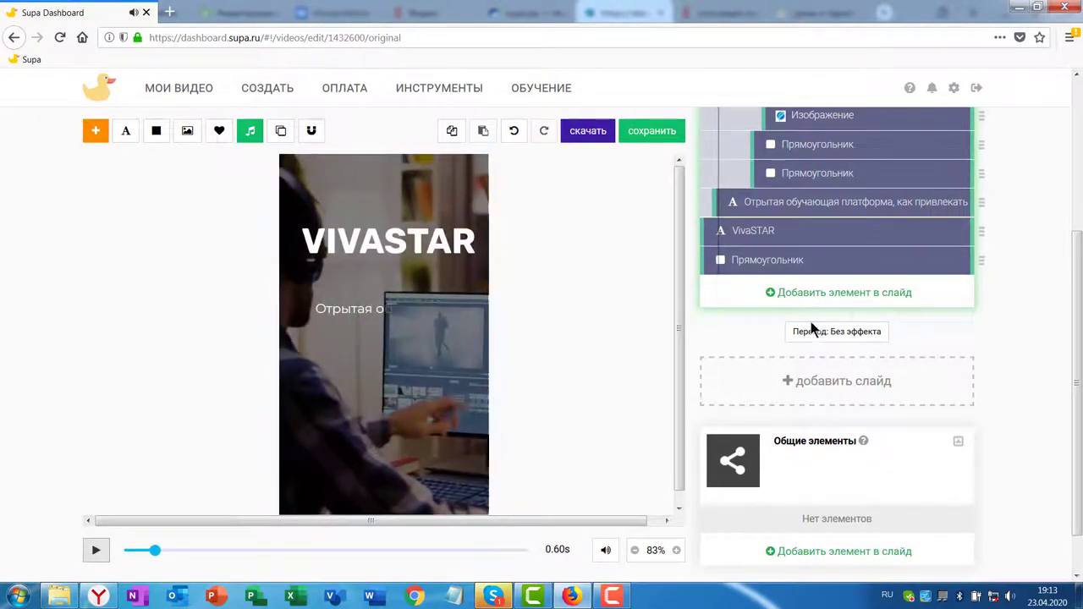
{"action": "scroll", "coordinate": [1011, 212], "scroll_direction": "up", "scroll_amount": 3}
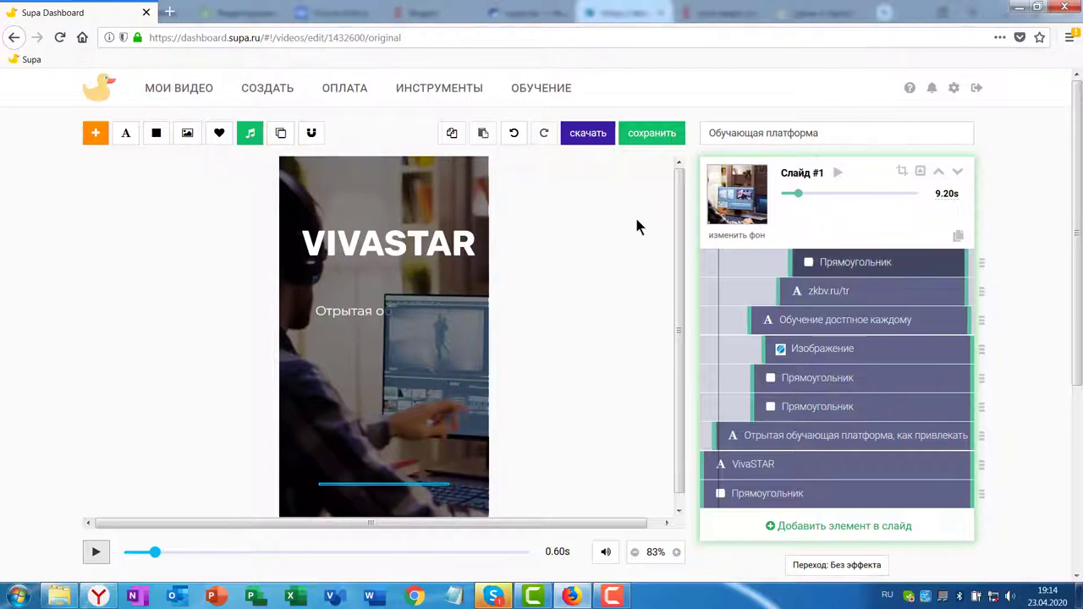
Step: Save the changes and generate the video as MP4 in super-high 1080p quality at 30 frames per second
{"action": "left_click", "coordinate": [583, 136]}
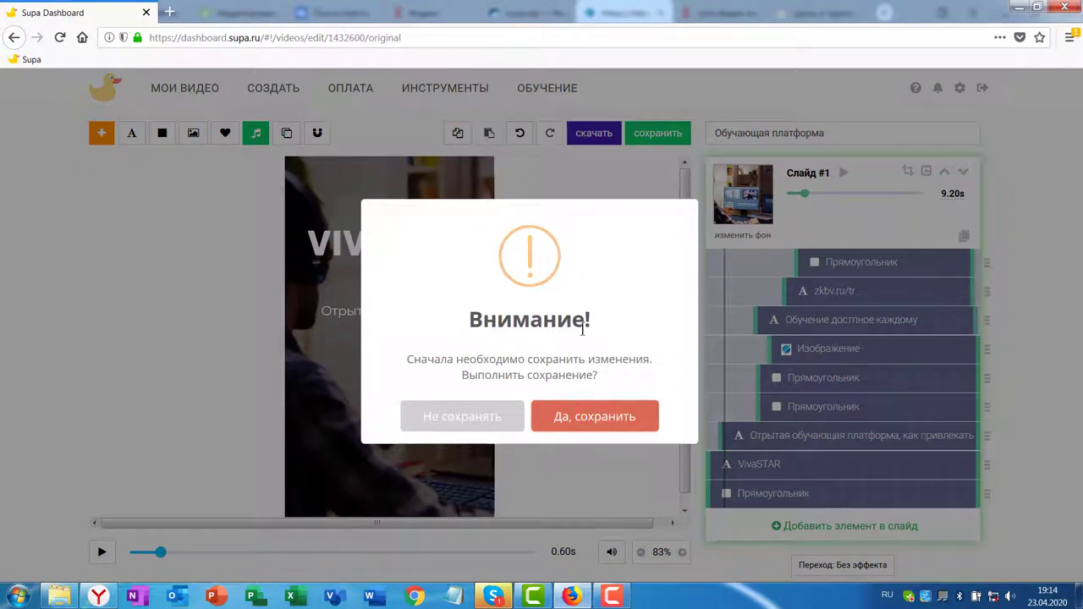
{"action": "left_click", "coordinate": [593, 417]}
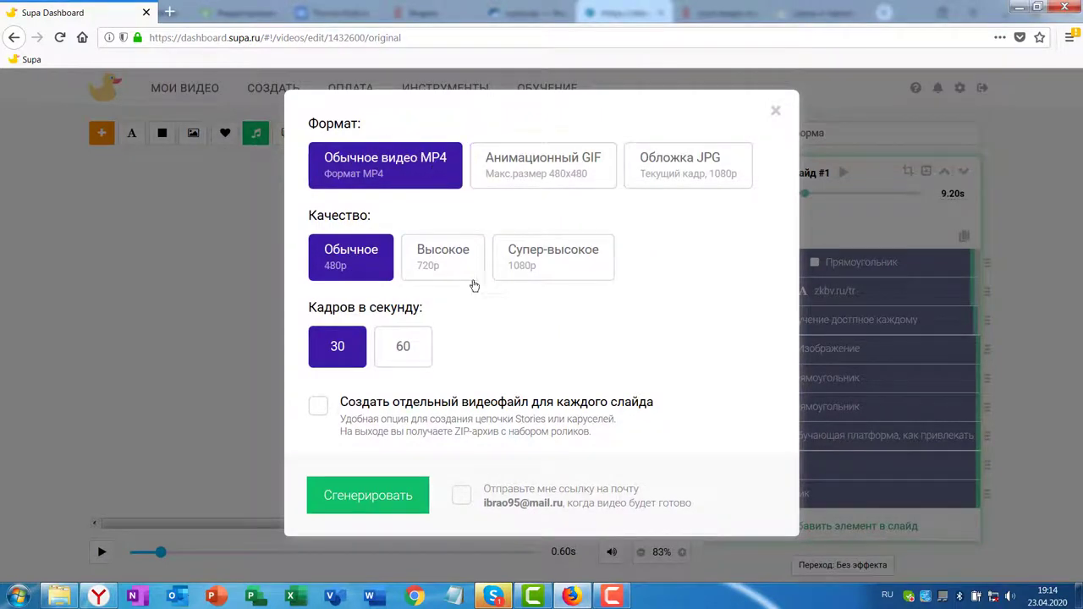
{"action": "left_click", "coordinate": [446, 263]}
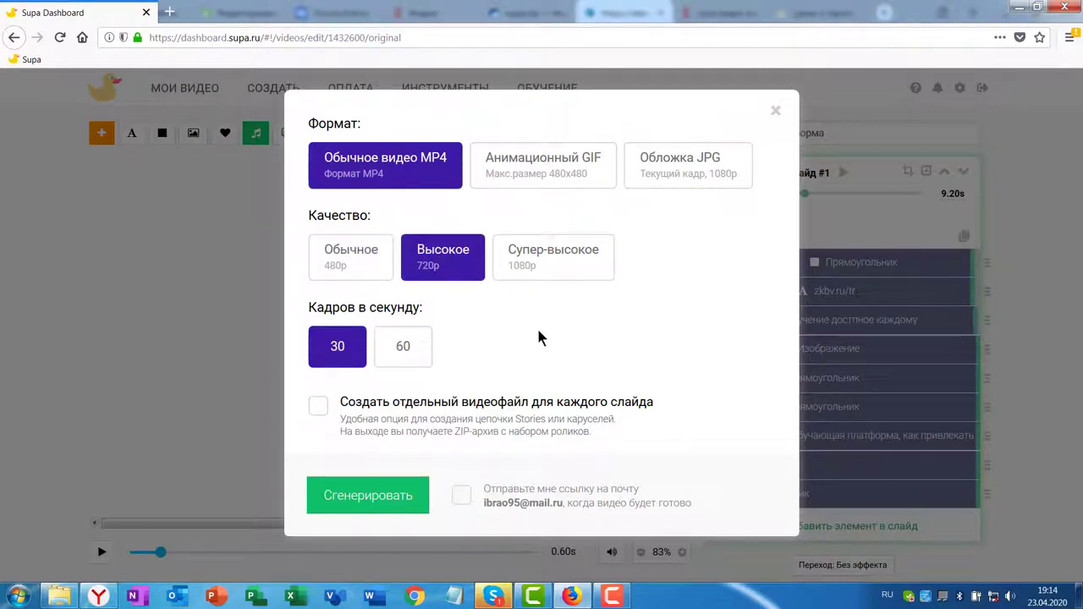
{"action": "left_click", "coordinate": [557, 265]}
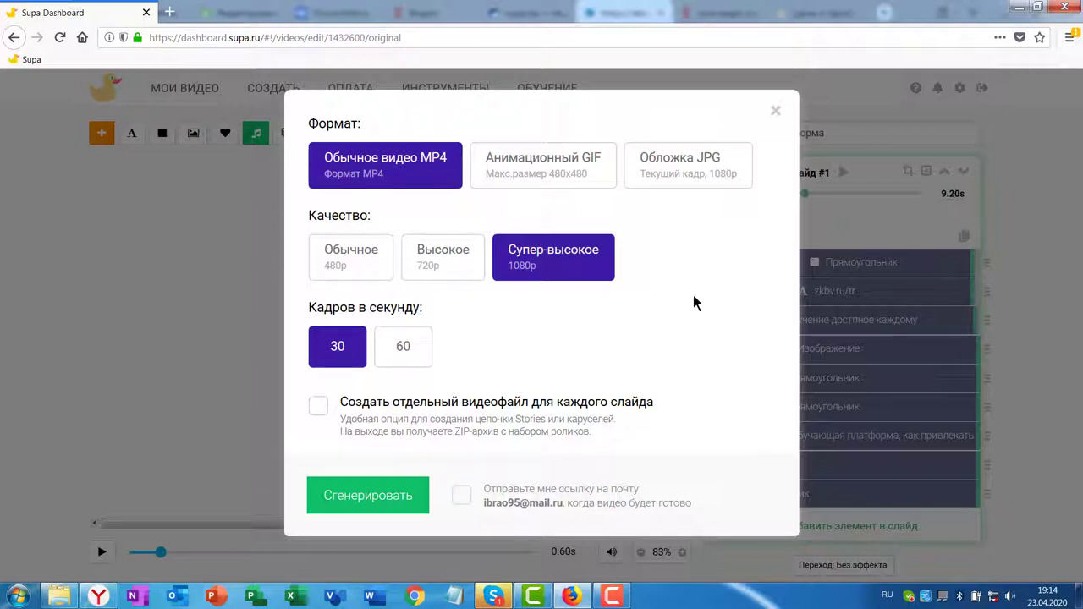
{"action": "left_click", "coordinate": [347, 501]}
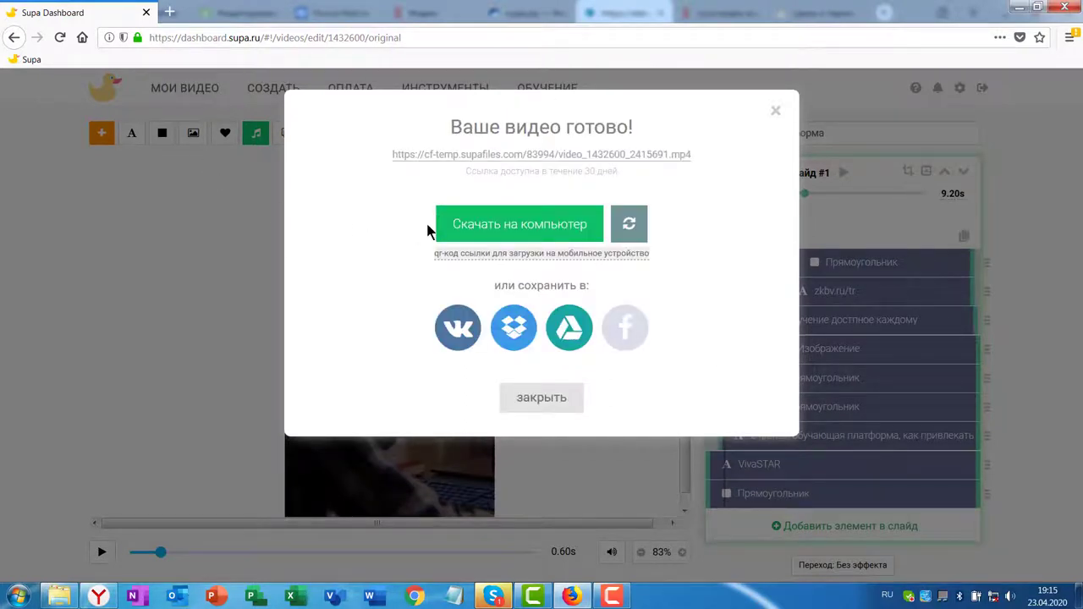
Step: Open the finished video through its computer download option and copy the video's web address
{"action": "left_click", "coordinate": [506, 230]}
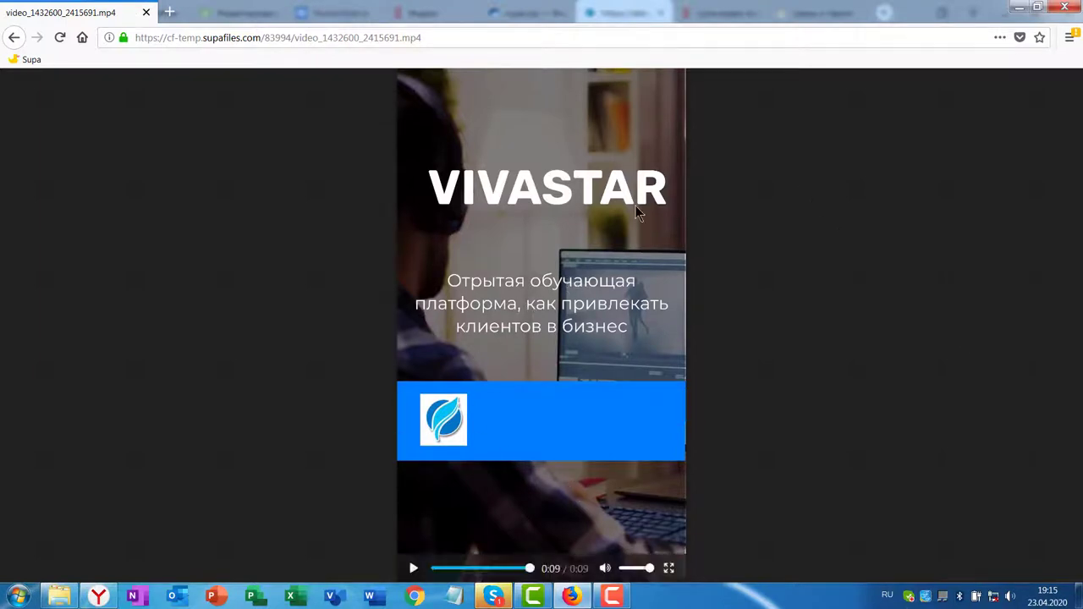
{"action": "left_click", "coordinate": [445, 37]}
{"action": "key", "text": "ctrl+c"}
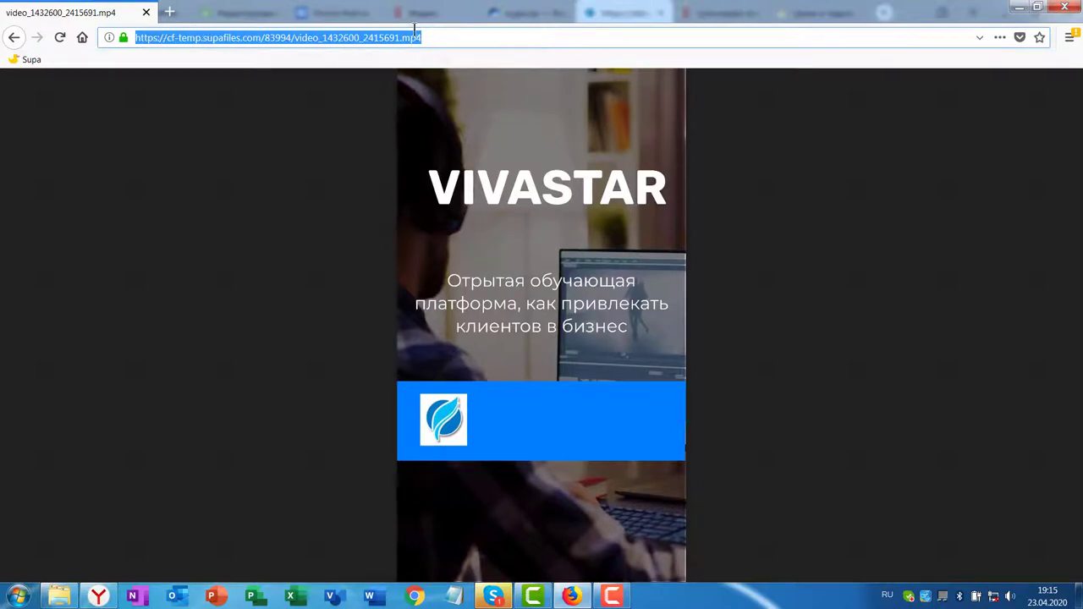
{"action": "right_click", "coordinate": [292, 39]}
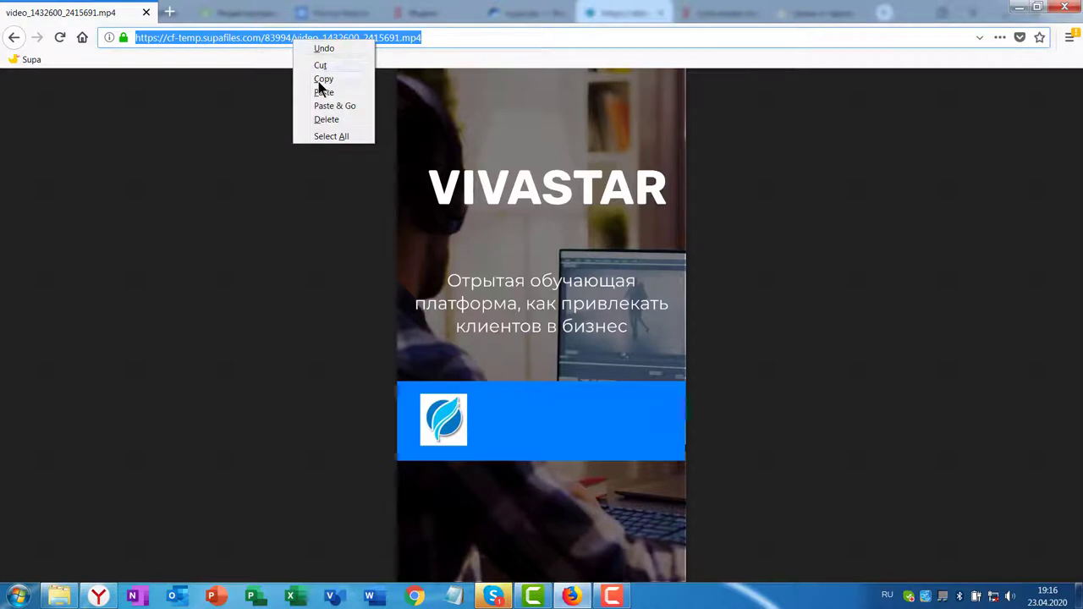
{"action": "left_click", "coordinate": [320, 79]}
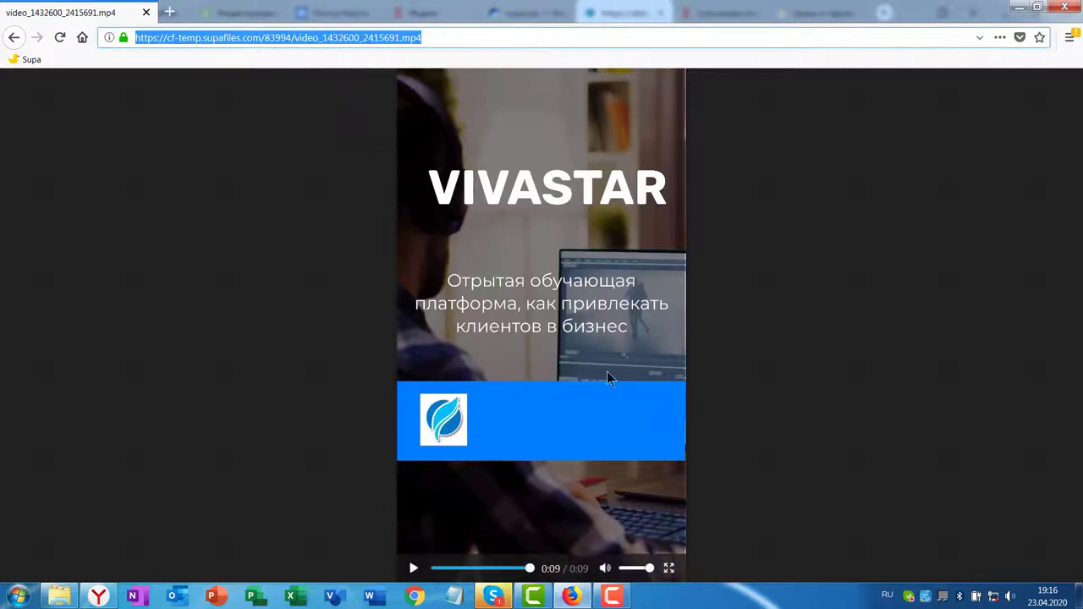
Step: Switch to Yandex Browser and load the copied video link in a new tab to download the MP4
{"action": "left_click", "coordinate": [98, 595]}
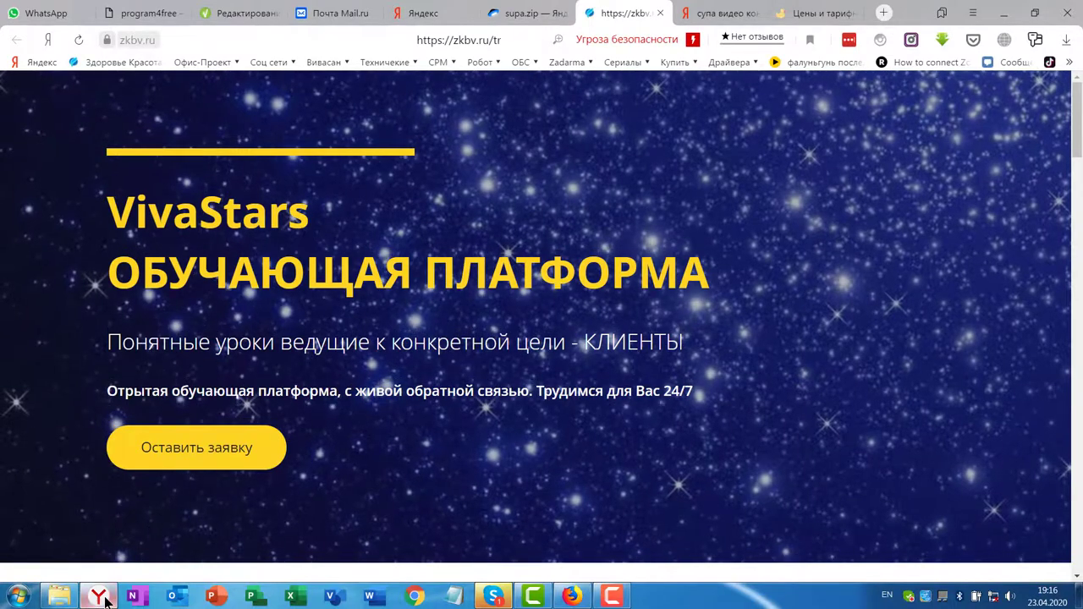
{"action": "left_click", "coordinate": [884, 14]}
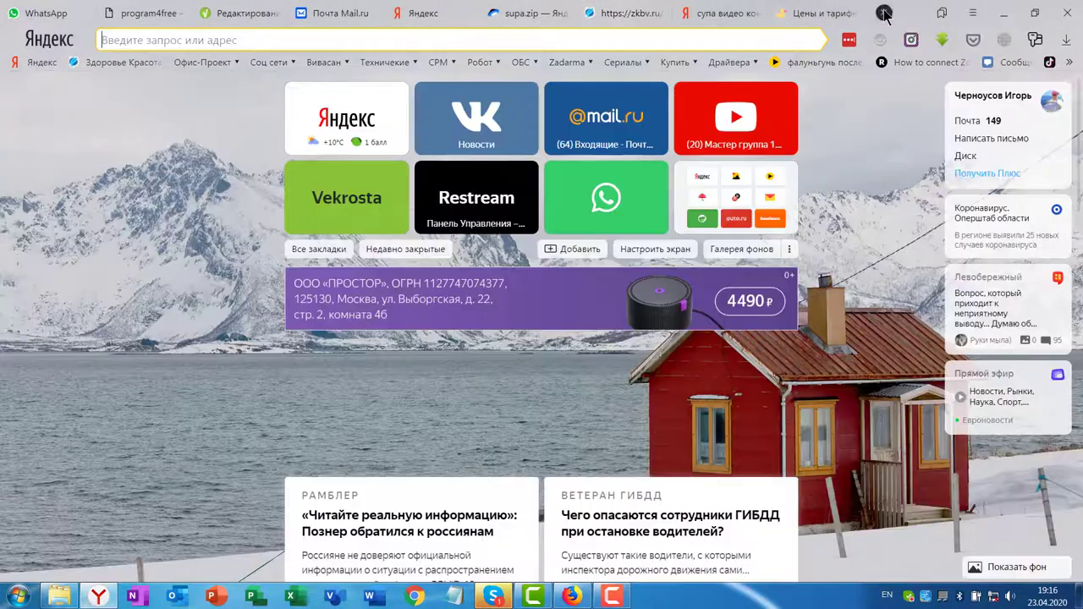
{"action": "right_click", "coordinate": [112, 40]}
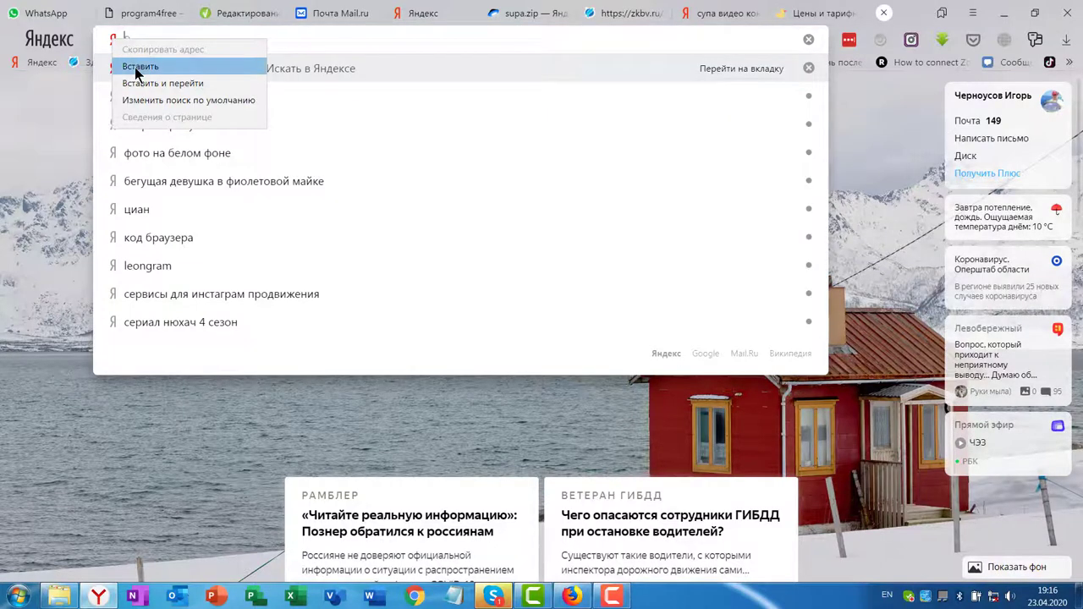
{"action": "left_click", "coordinate": [138, 68]}
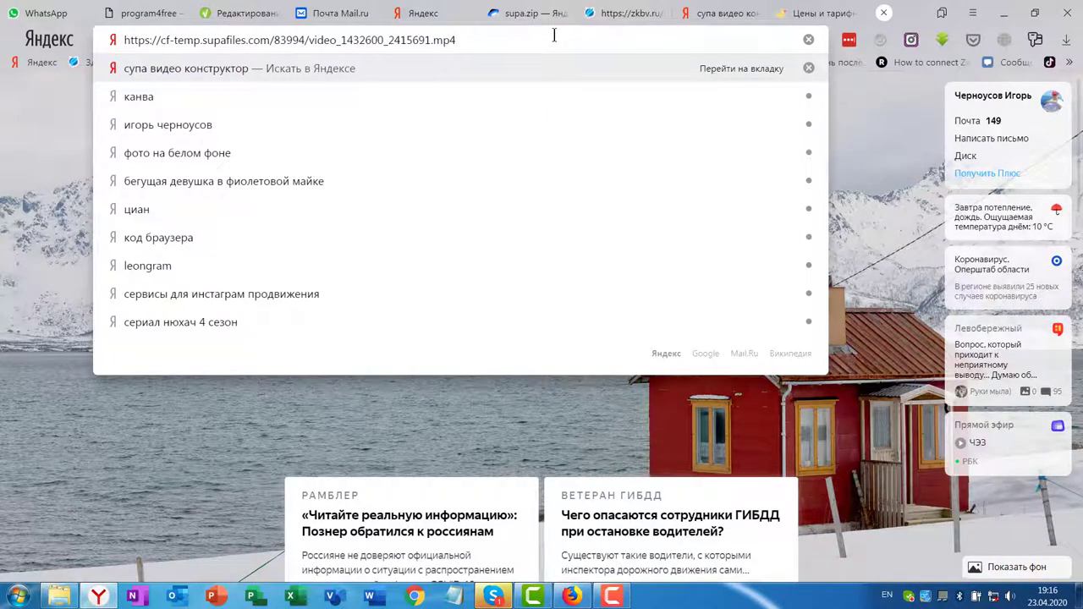
{"action": "key", "text": "Return"}
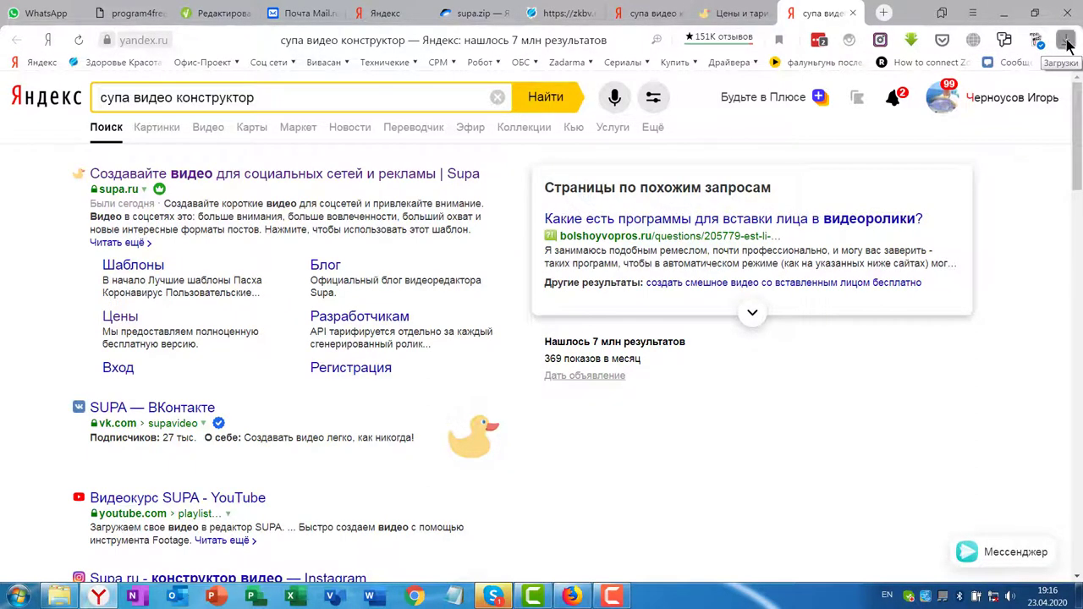
Step: Open the Downloads folder from the browser, play video_1432600_2415691 briefly, close the player and maximize the folder window
{"action": "left_click", "coordinate": [1066, 42]}
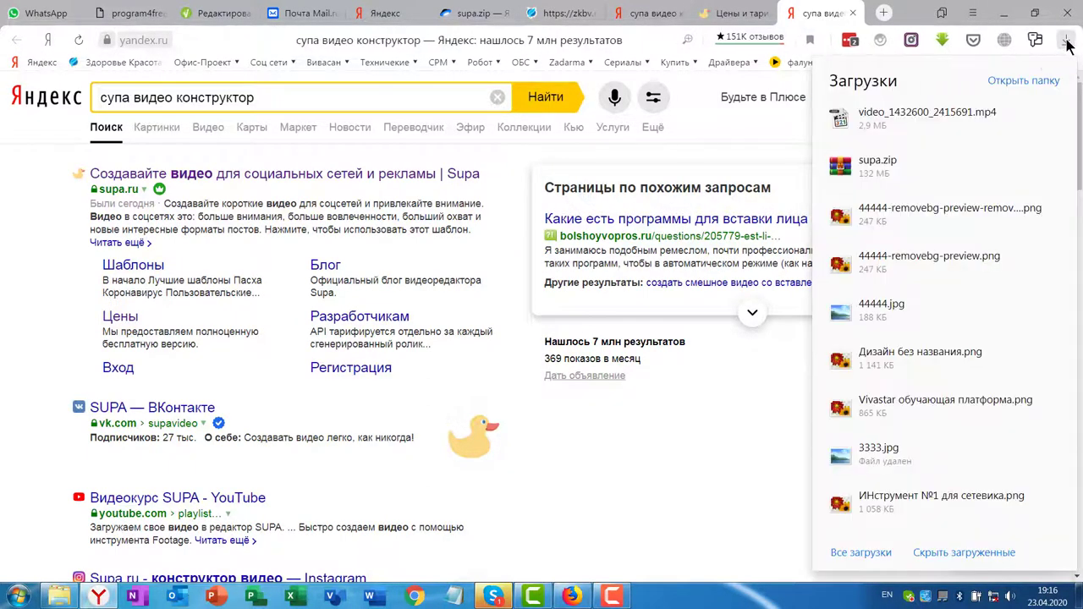
{"action": "left_click", "coordinate": [1048, 81]}
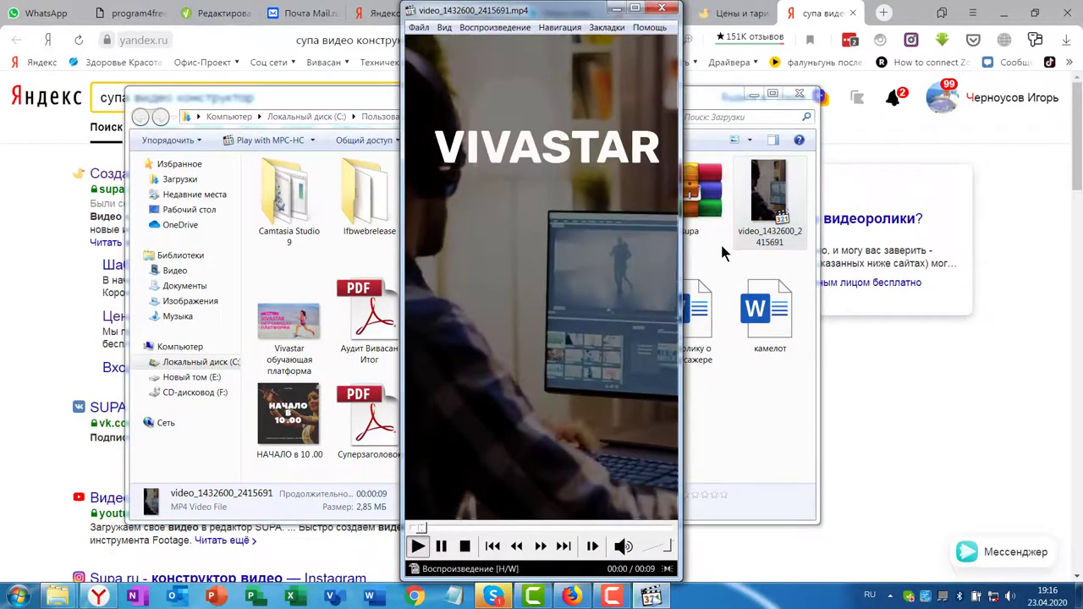
{"action": "left_click", "coordinate": [669, 8]}
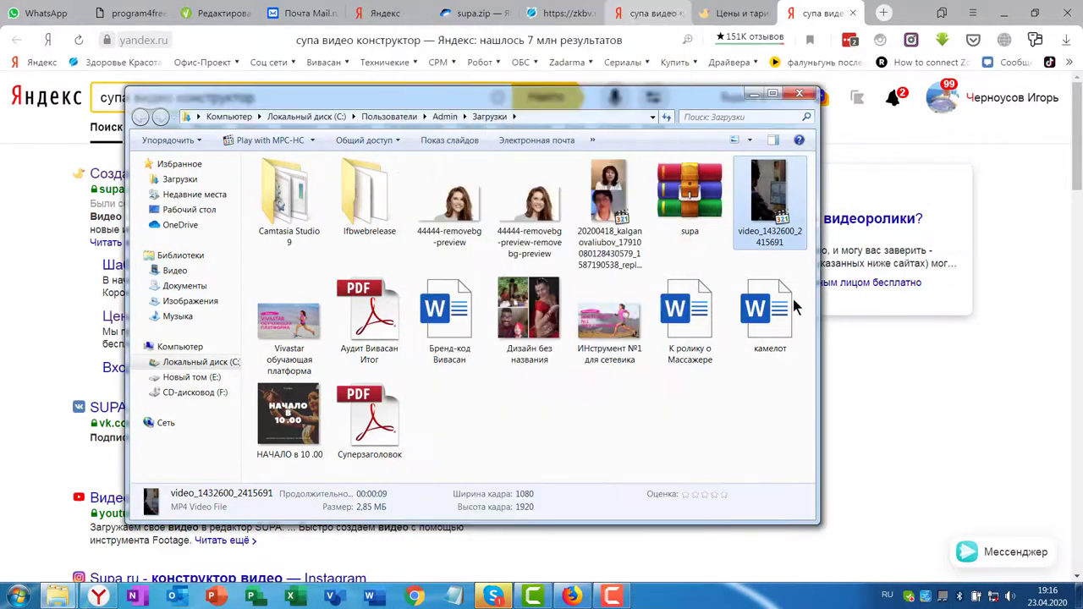
{"action": "left_click", "coordinate": [773, 95]}
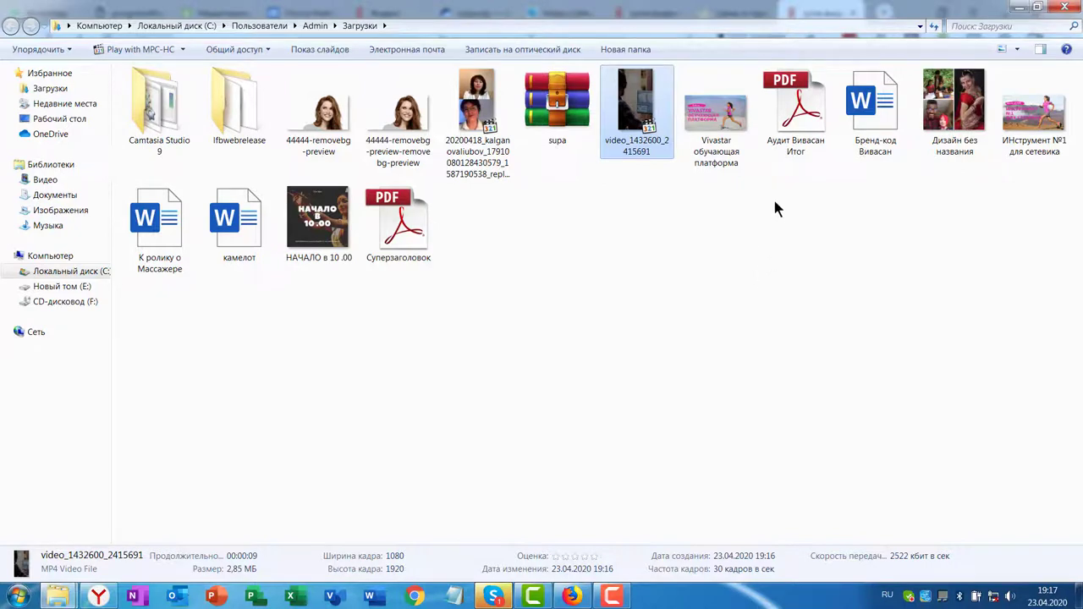
Step: Check the detailed video and audio properties of the video_1432600_2415691 file and close its properties
{"action": "right_click", "coordinate": [639, 116]}
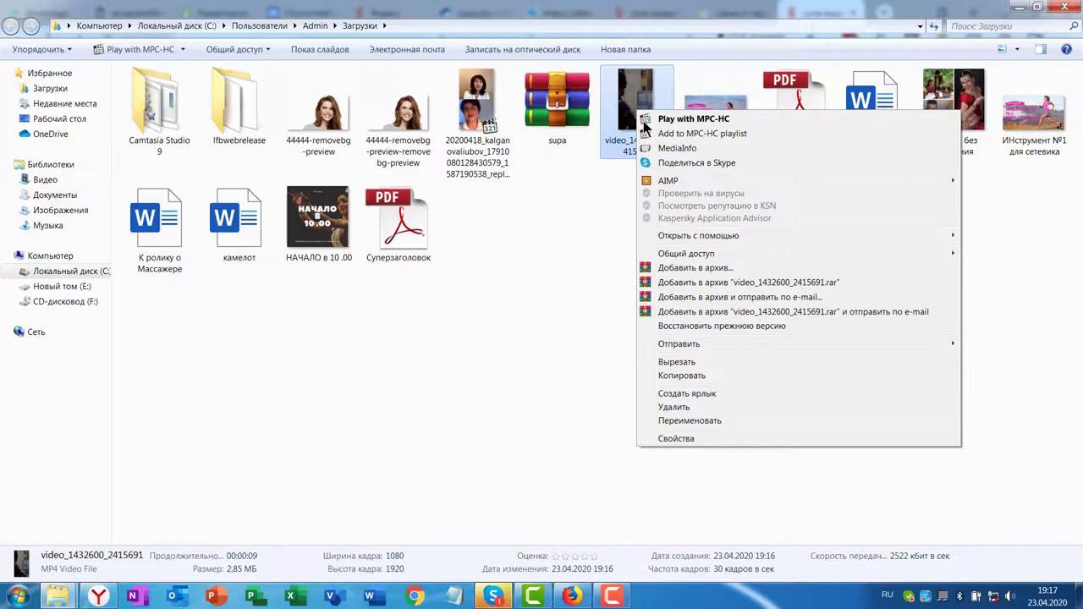
{"action": "left_click", "coordinate": [690, 439]}
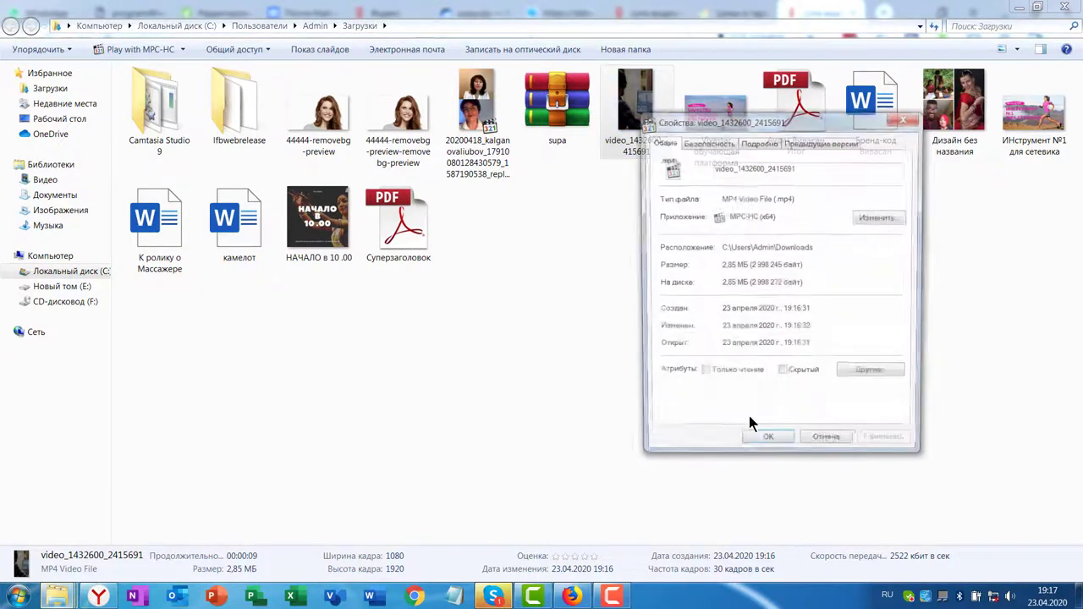
{"action": "left_click", "coordinate": [759, 143]}
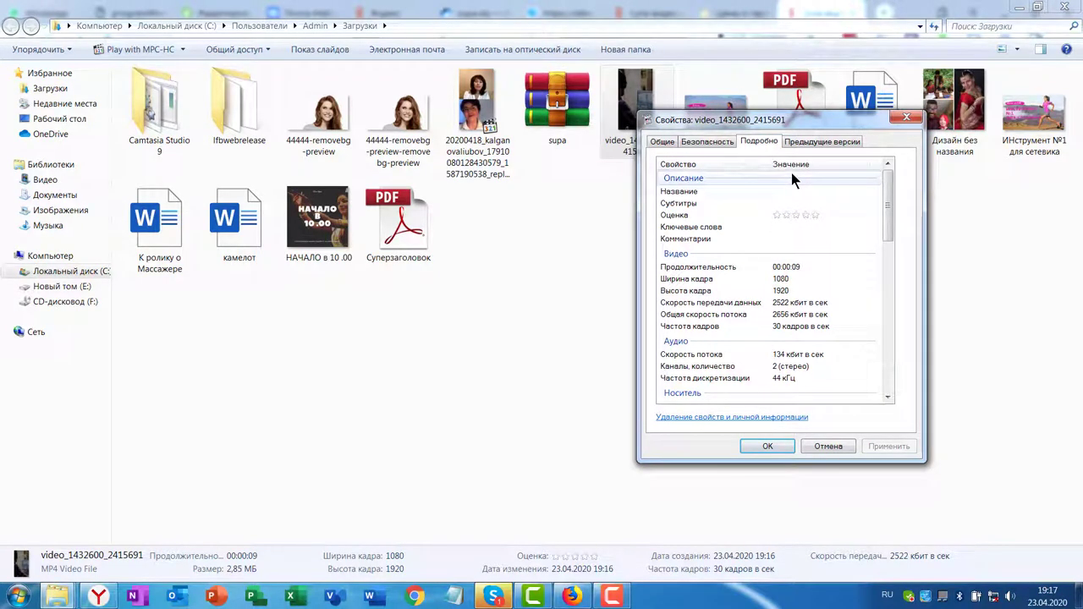
{"action": "left_click", "coordinate": [906, 117]}
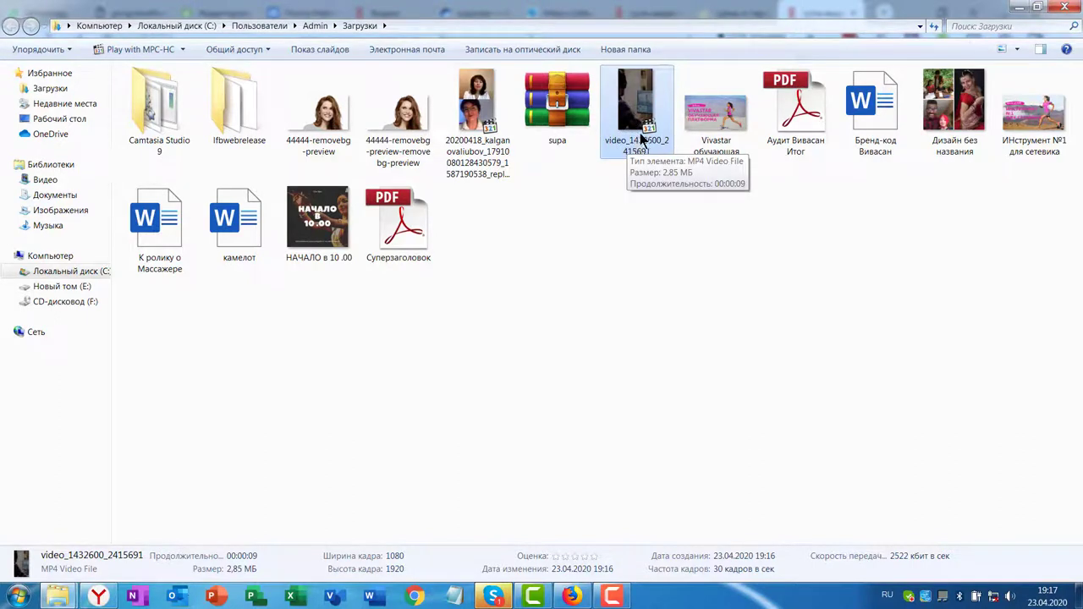
Step: Reopen the video file's detailed properties and examine the source fields, including the author URL and promotion URL
{"action": "right_click", "coordinate": [637, 118]}
{"action": "left_click", "coordinate": [687, 449]}
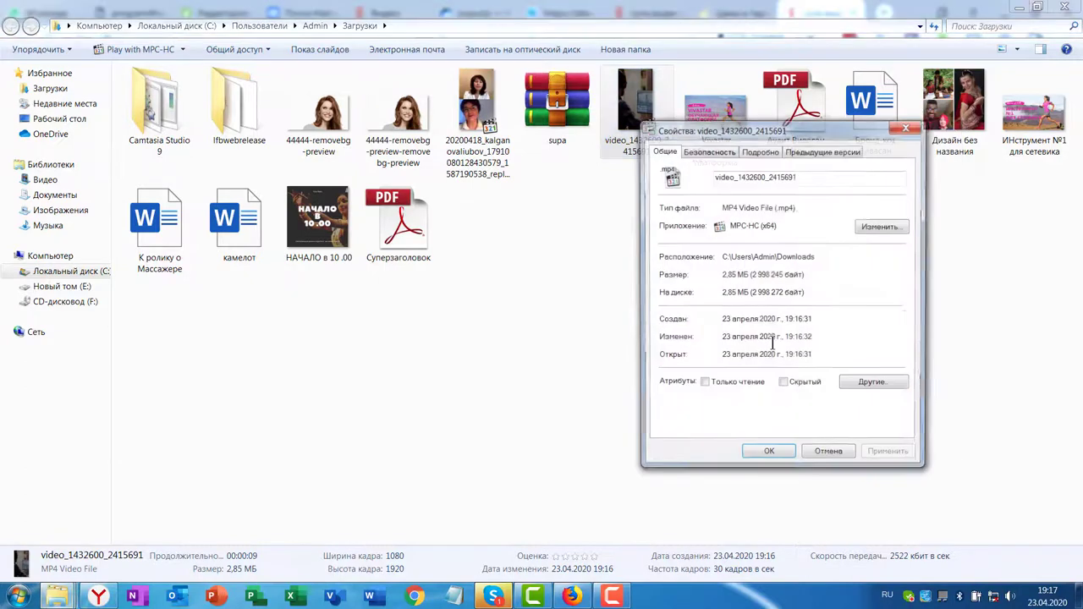
{"action": "left_click", "coordinate": [763, 150]}
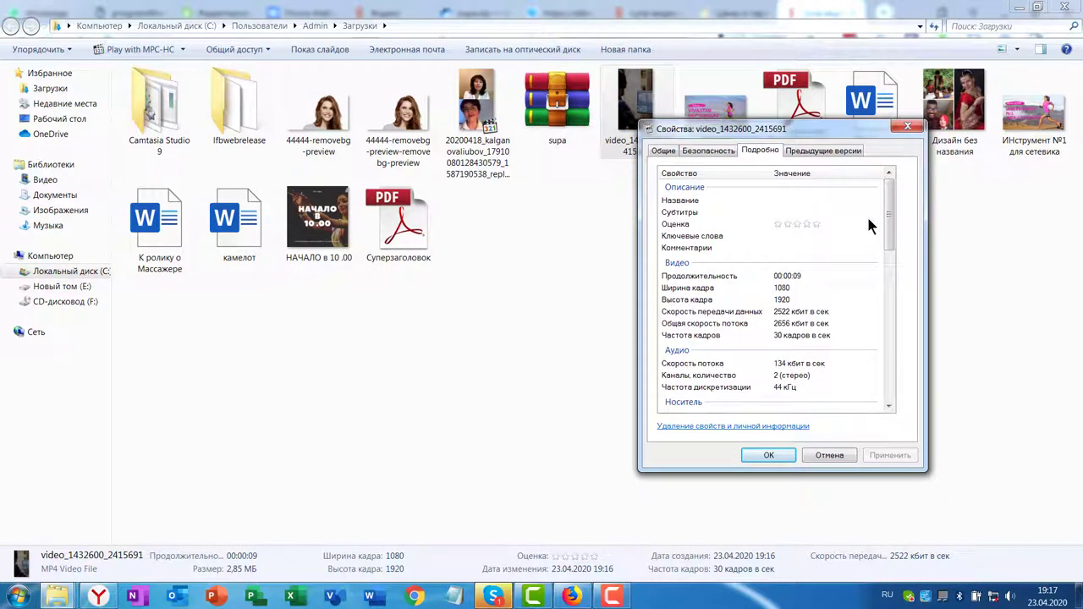
{"action": "left_click_drag", "start_coordinate": [893, 210], "coordinate": [893, 261]}
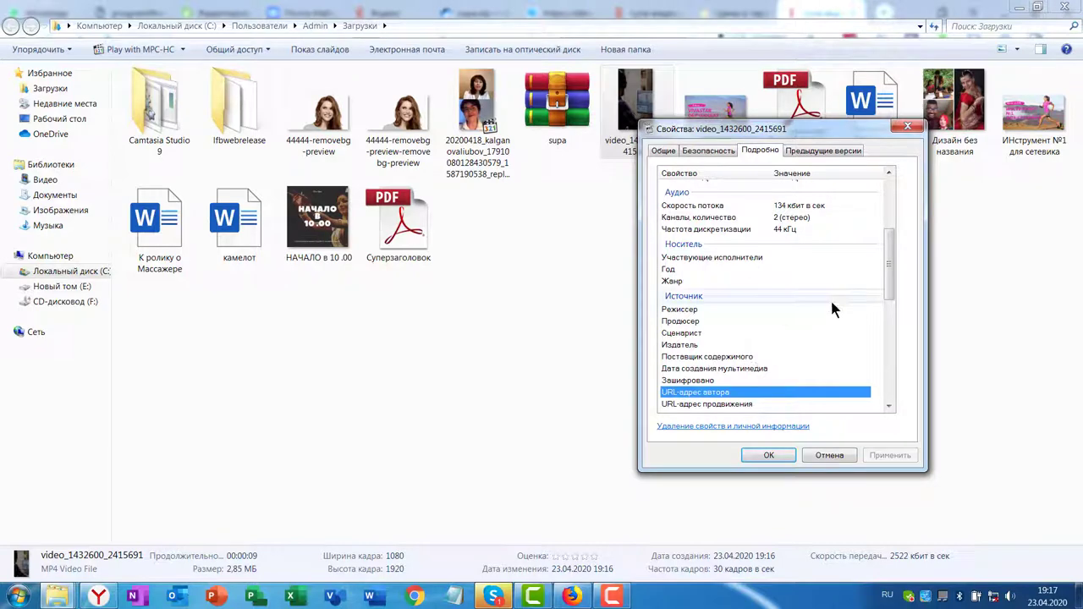
{"action": "key", "text": "Down"}
{"action": "key", "text": "Down"}
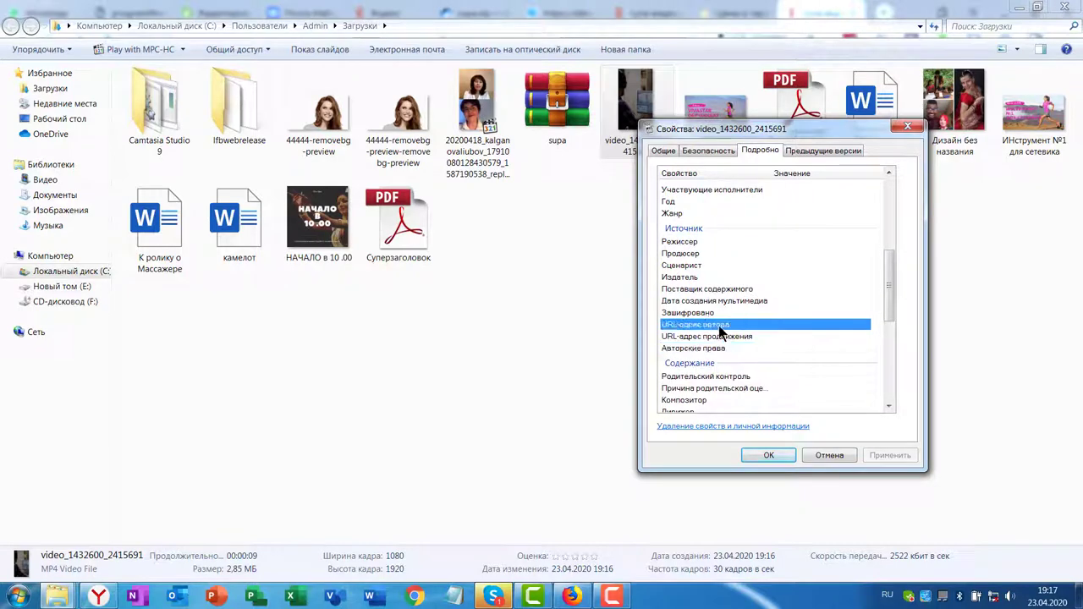
{"action": "key", "text": "Up"}
{"action": "key", "text": "Up"}
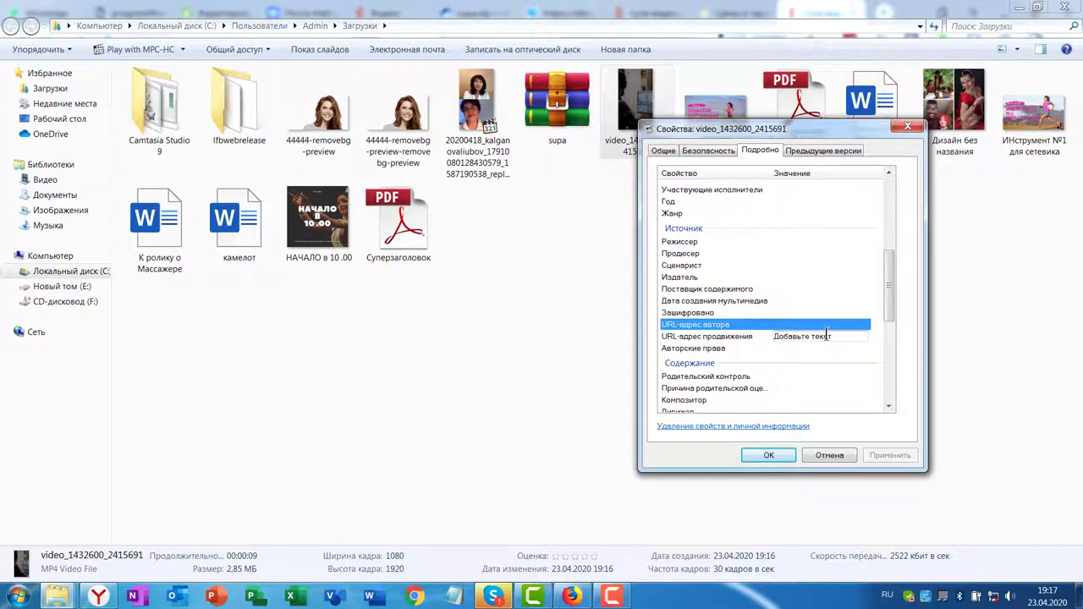
{"action": "left_click", "coordinate": [708, 339]}
{"action": "left_click", "coordinate": [772, 337]}
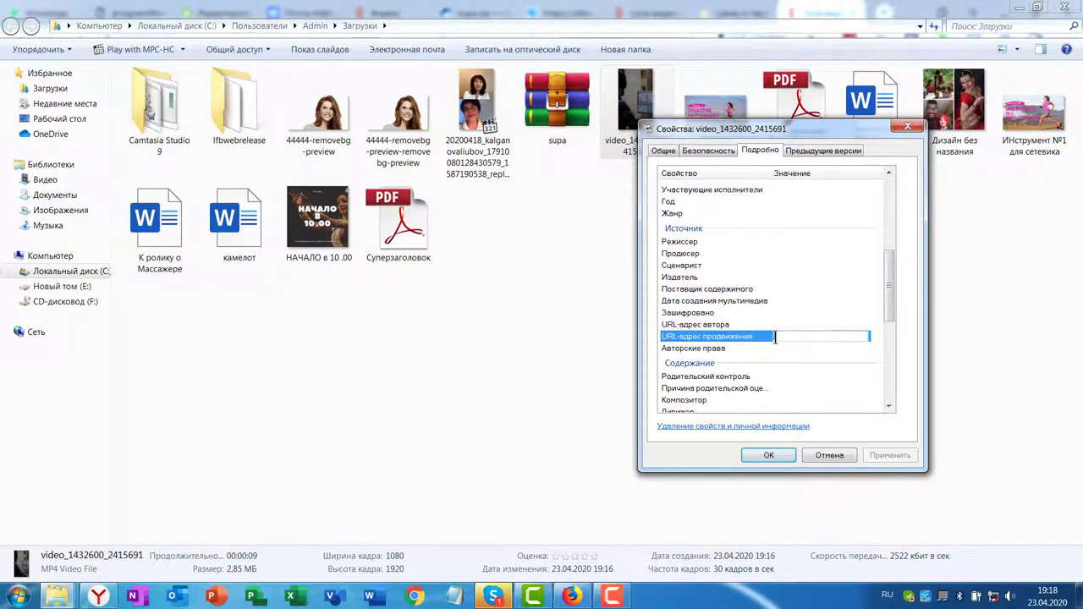
{"action": "left_click", "coordinate": [774, 323]}
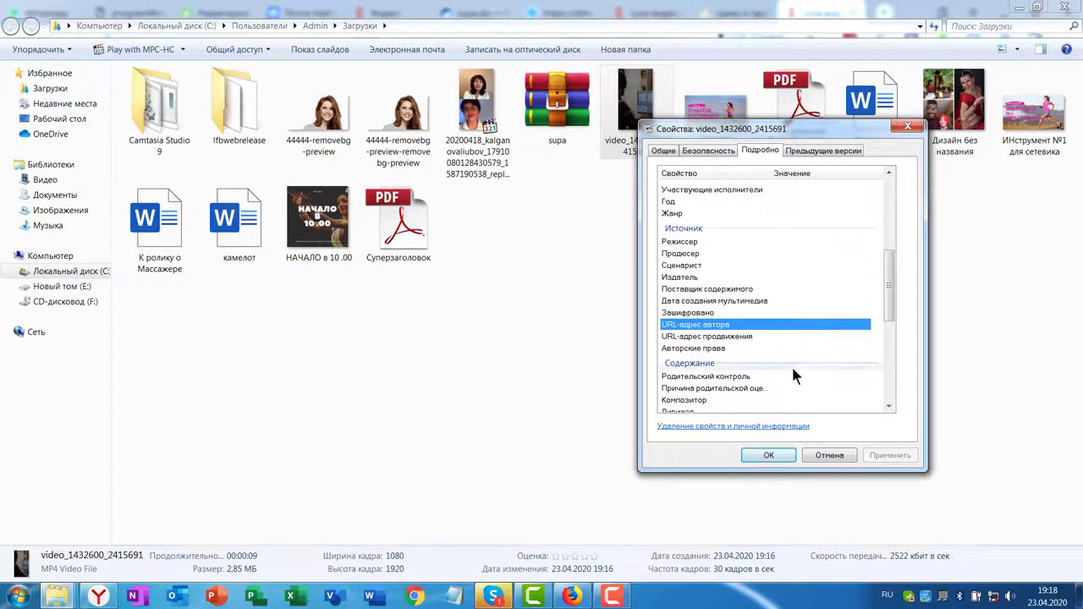
Step: Review the description, content and file fields in the video's detailed properties, and close the properties dialog
{"action": "left_click_drag", "start_coordinate": [886, 294], "coordinate": [887, 328]}
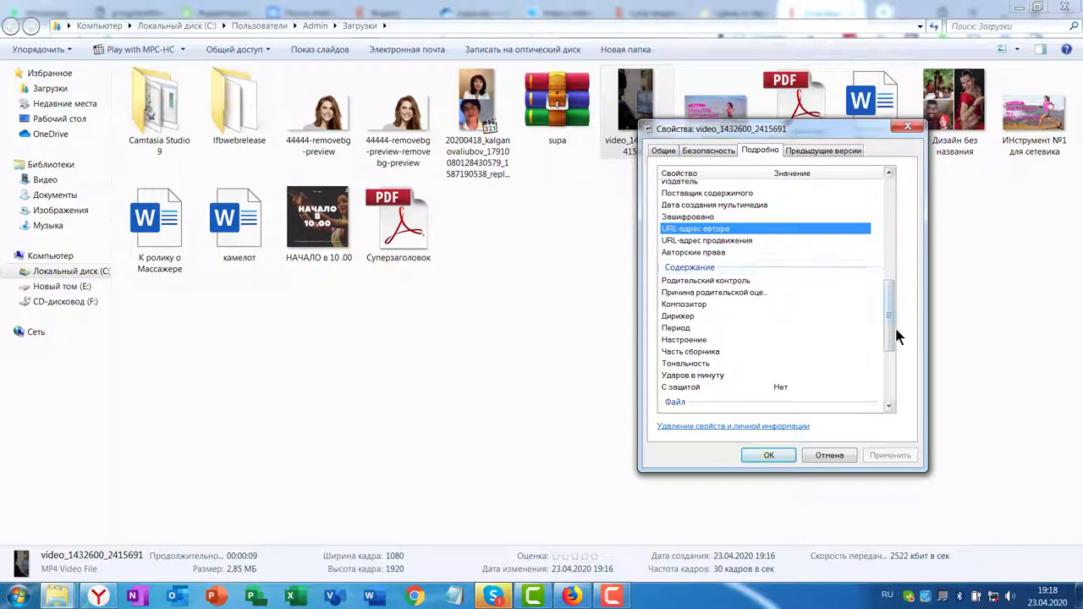
{"action": "scroll", "coordinate": [891, 323], "scroll_direction": "down", "scroll_amount": 5}
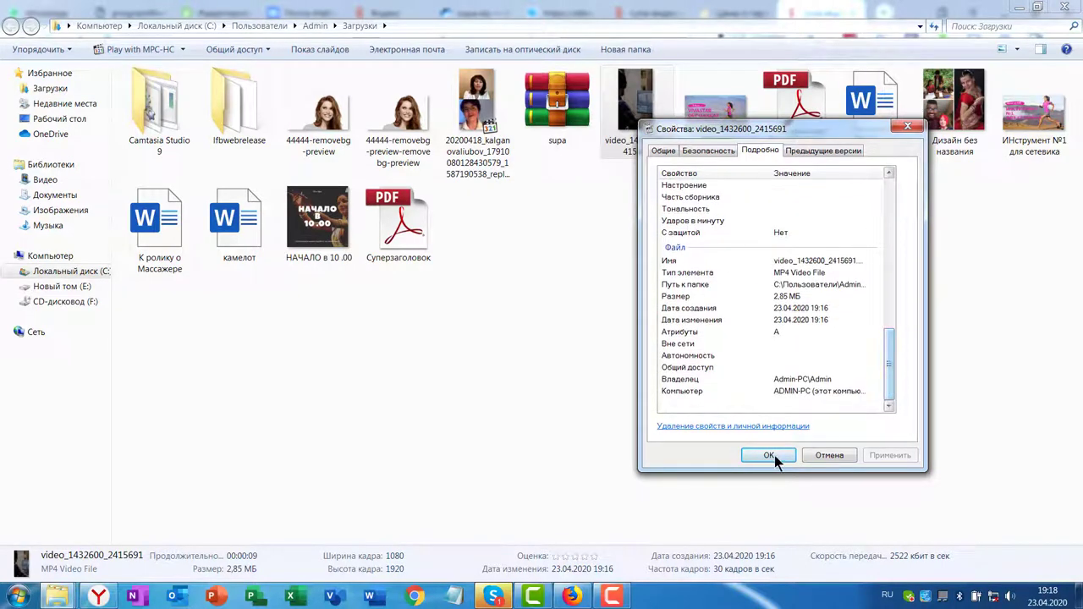
{"action": "left_click_drag", "start_coordinate": [886, 375], "coordinate": [902, 200]}
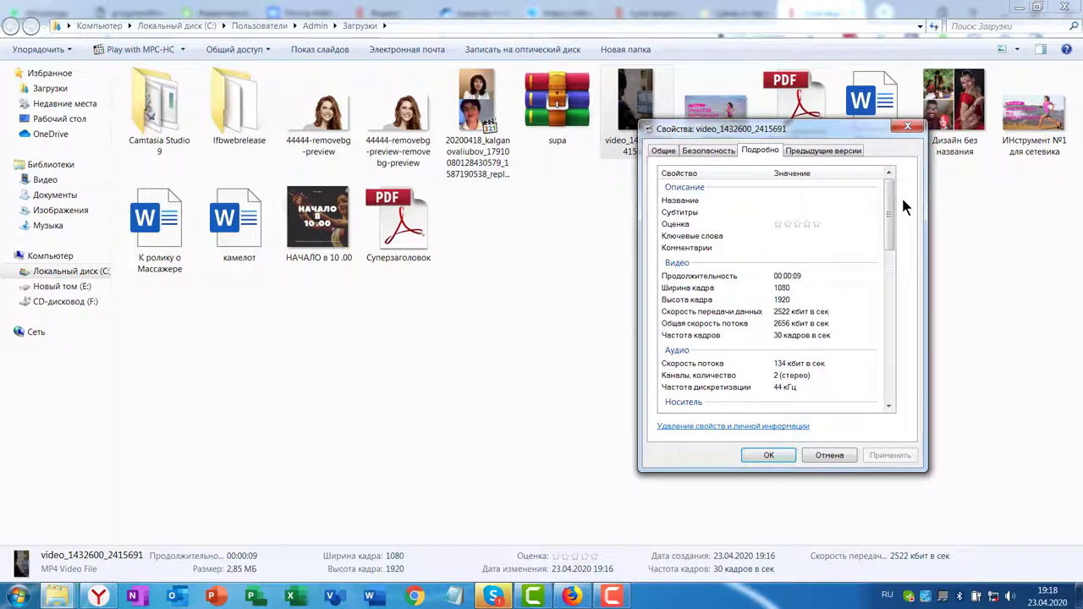
{"action": "left_click", "coordinate": [862, 203]}
{"action": "left_click", "coordinate": [807, 211]}
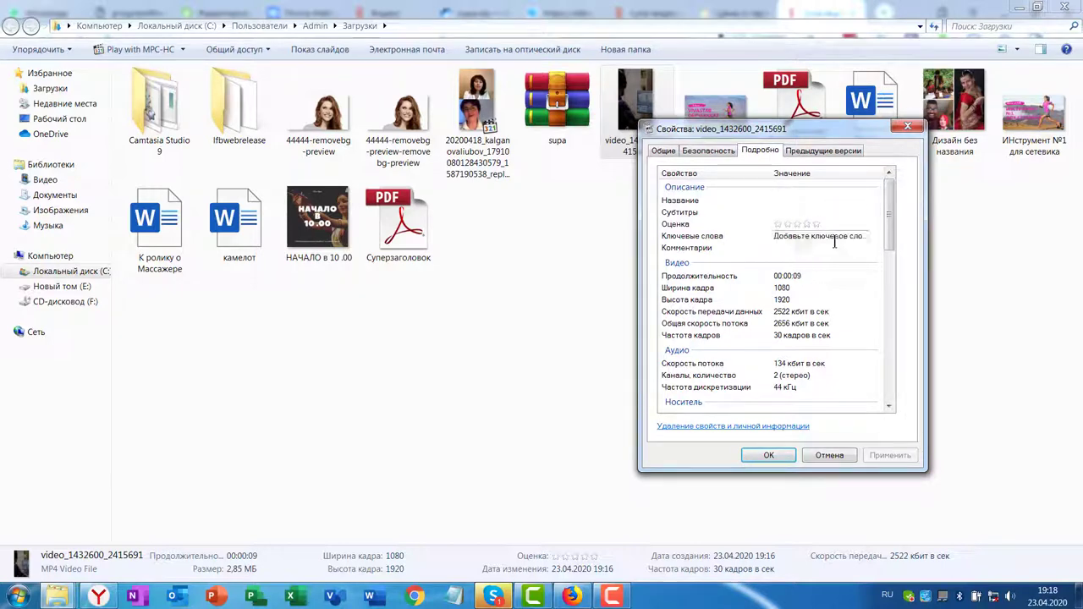
{"action": "left_click_drag", "start_coordinate": [890, 240], "coordinate": [876, 316]}
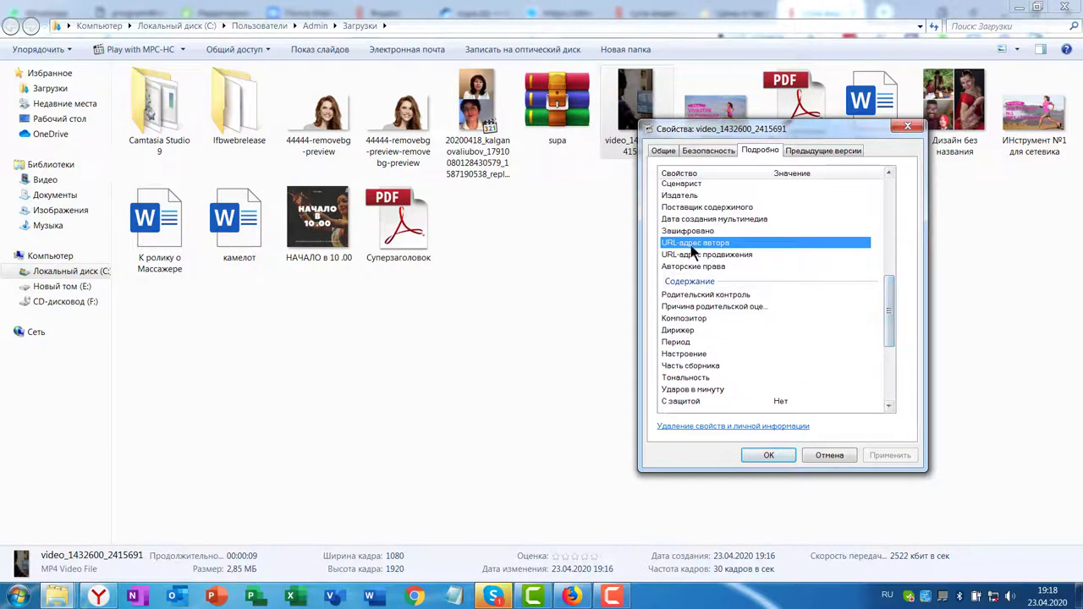
{"action": "scroll", "coordinate": [895, 302], "scroll_direction": "up", "scroll_amount": 4}
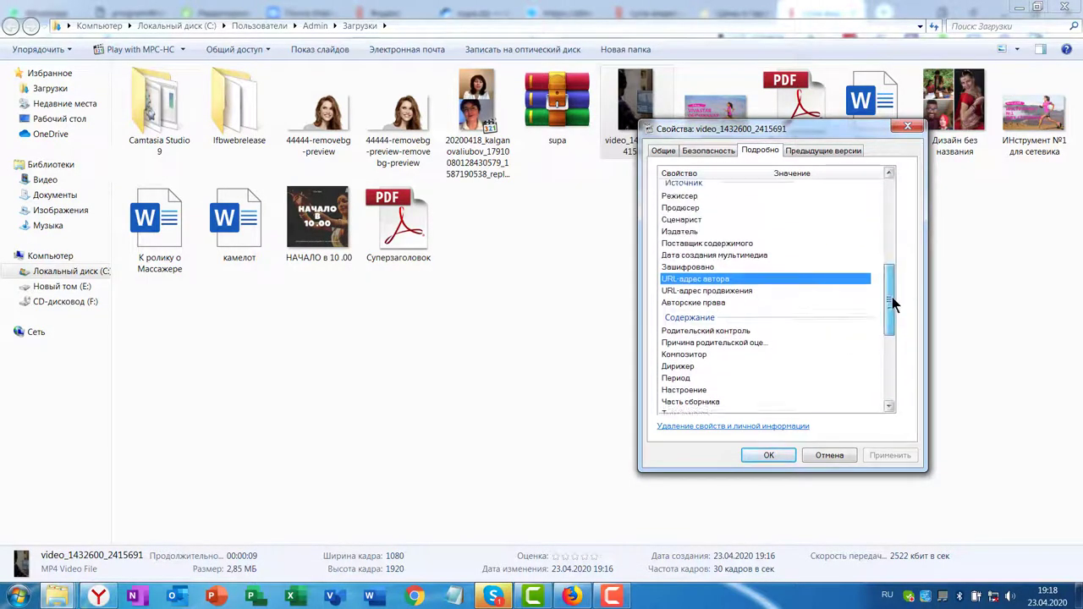
{"action": "left_click_drag", "start_coordinate": [890, 303], "coordinate": [893, 387]}
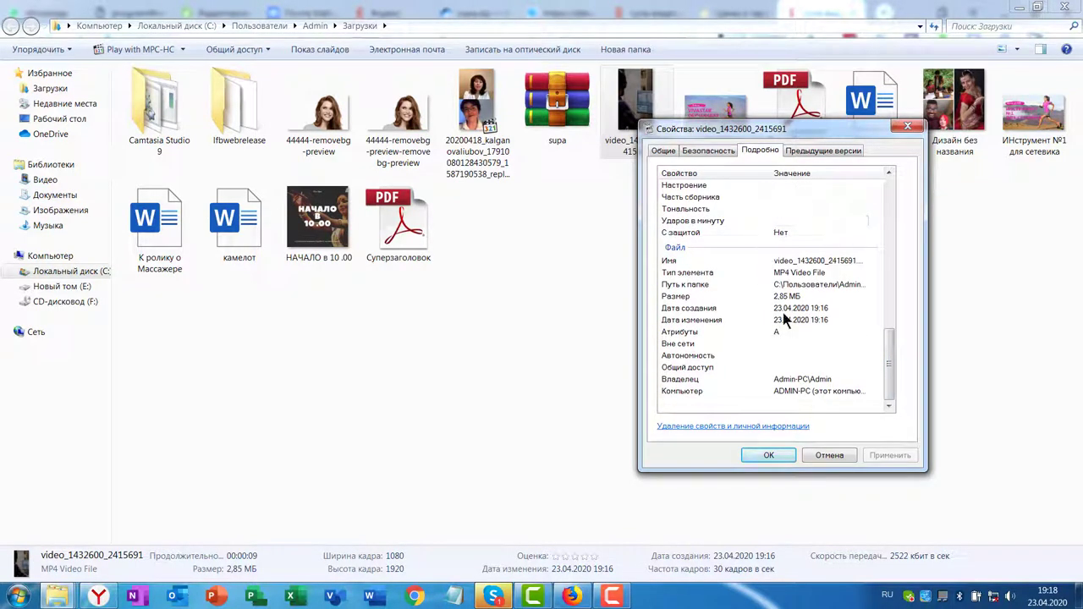
{"action": "left_click", "coordinate": [766, 456]}
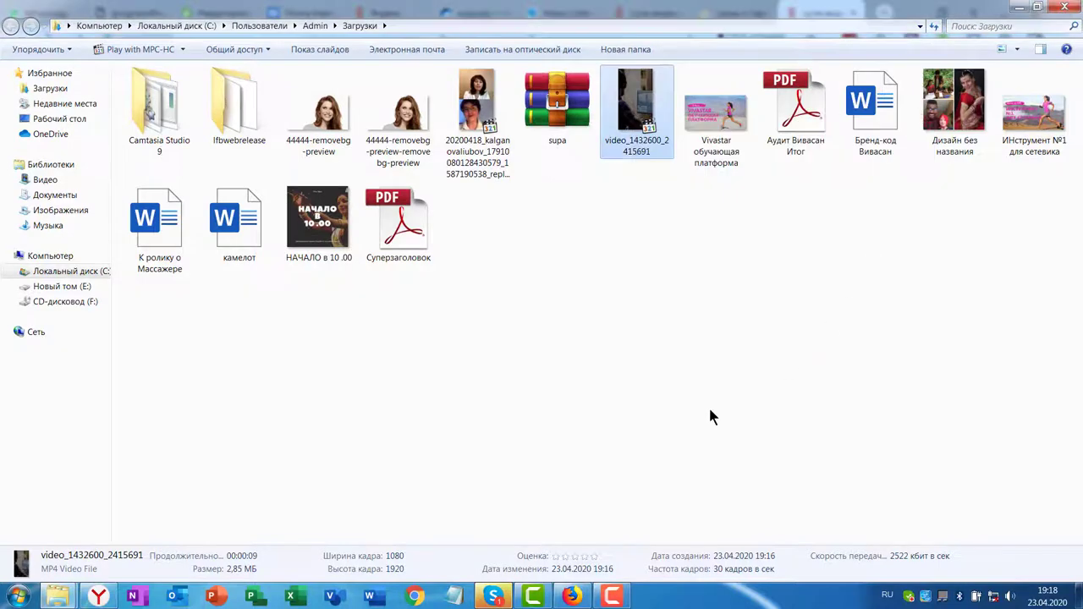